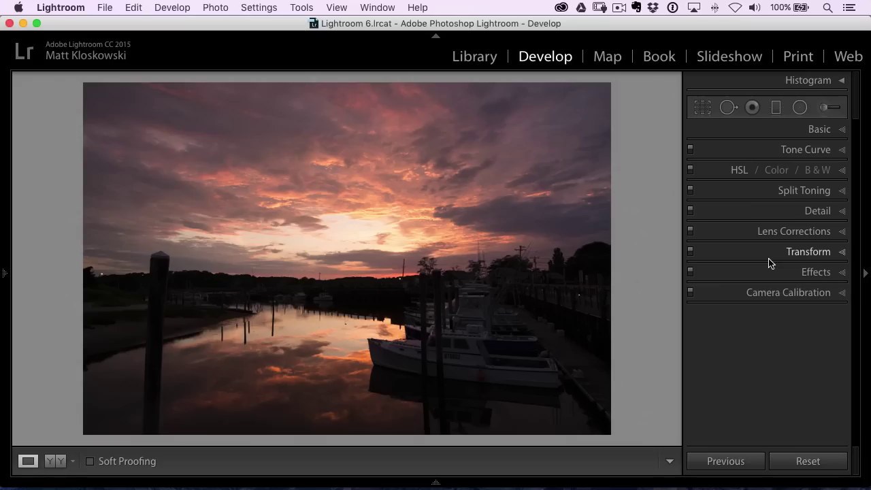
# - Expand the Basic panel and try Exposure darker and brighter, leaving it around +0.15
pyautogui.click(821, 132)
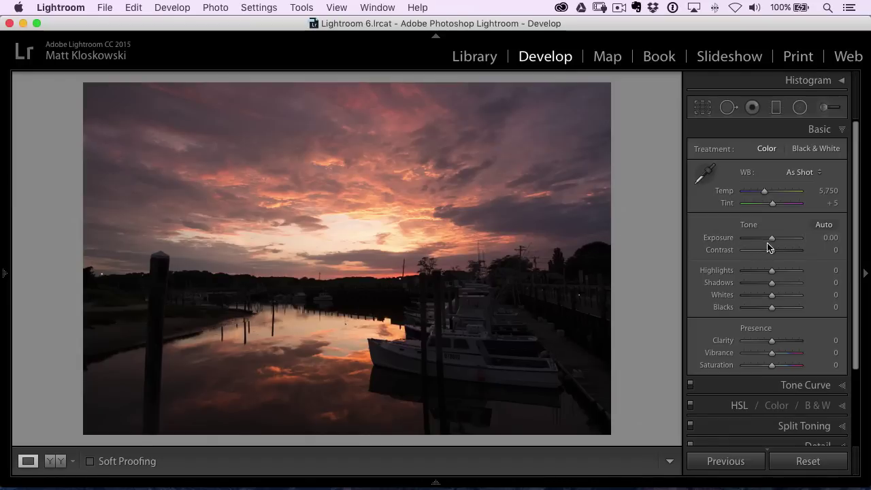
pyautogui.moveTo(771, 239)
pyautogui.mouseDown()
pyautogui.moveTo(755, 239)
pyautogui.moveTo(784, 242)
pyautogui.moveTo(757, 240)
pyautogui.mouseUp()
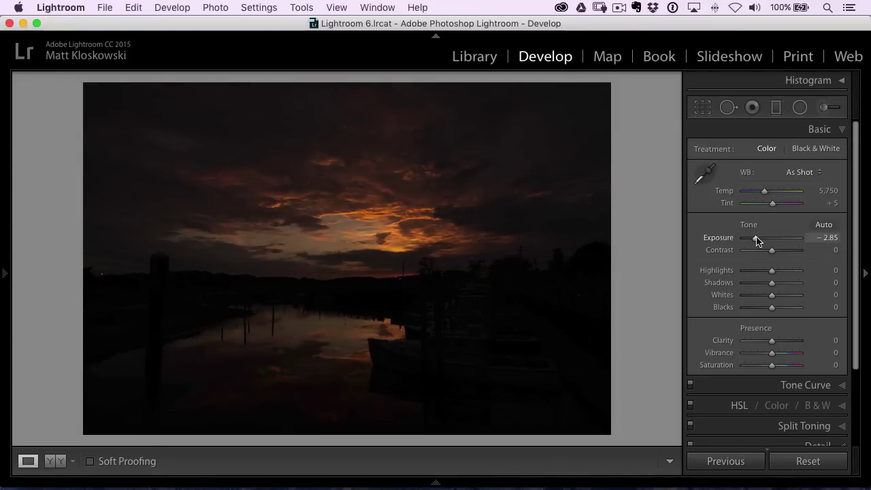
pyautogui.moveTo(758, 240)
pyautogui.mouseDown()
pyautogui.moveTo(791, 241)
pyautogui.moveTo(772, 241)
pyautogui.mouseUp()
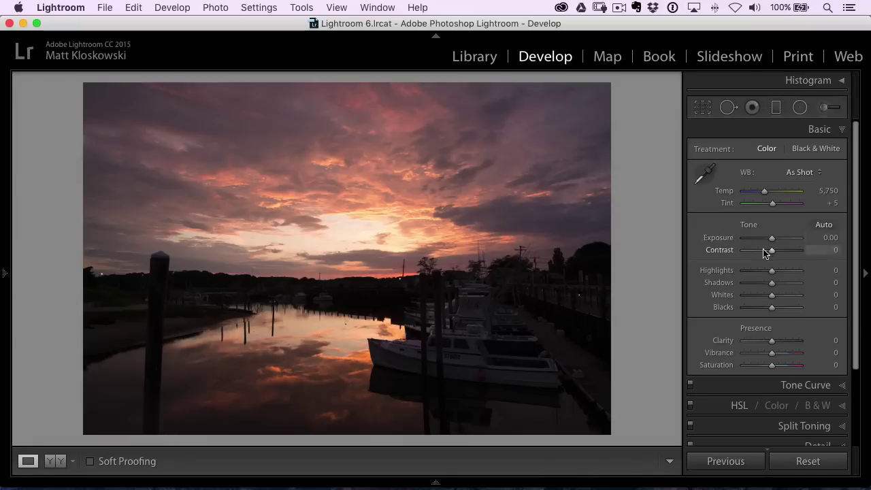
pyautogui.moveTo(771, 237)
pyautogui.mouseDown()
pyautogui.moveTo(787, 240)
pyautogui.moveTo(764, 241)
pyautogui.moveTo(772, 242)
pyautogui.mouseUp()
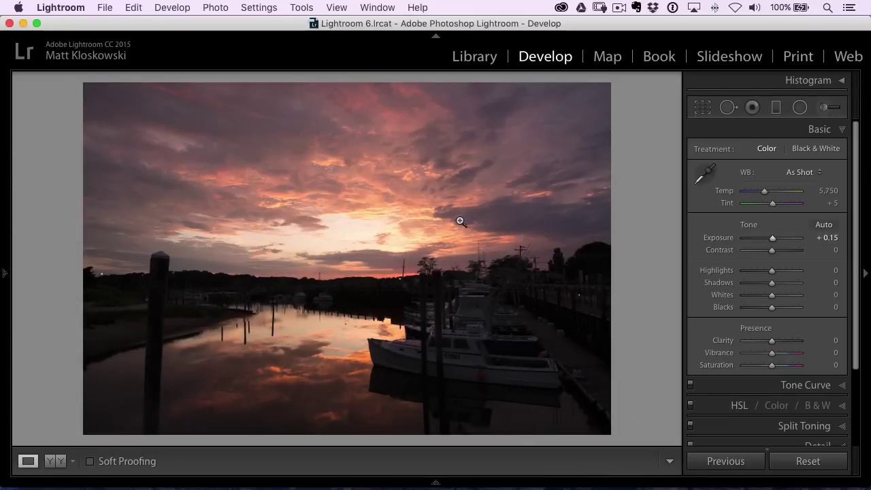
# - Reset Exposure to 0.00 and pull Highlights down to -50 to recover the sky
pyautogui.doubleClick(716, 238)
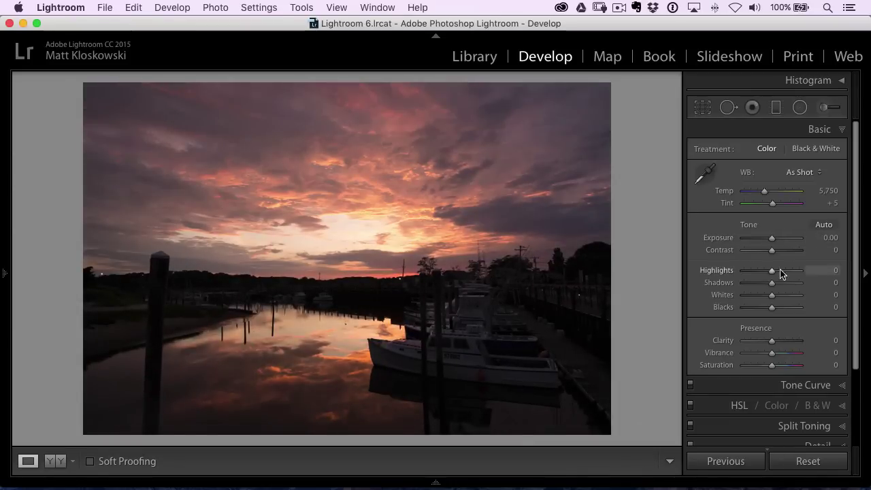
pyautogui.moveTo(772, 272); pyautogui.dragTo(689, 272)
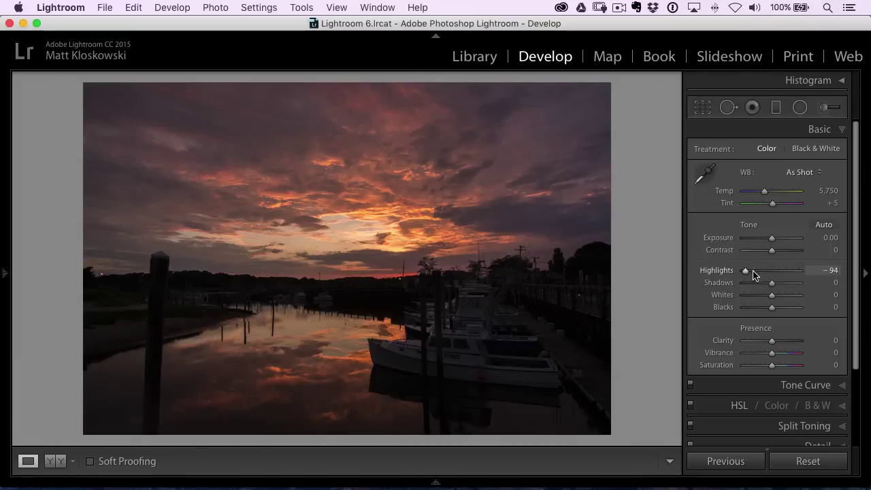
pyautogui.moveTo(746, 272)
pyautogui.mouseDown()
pyautogui.moveTo(770, 275)
pyautogui.moveTo(756, 275)
pyautogui.mouseUp()
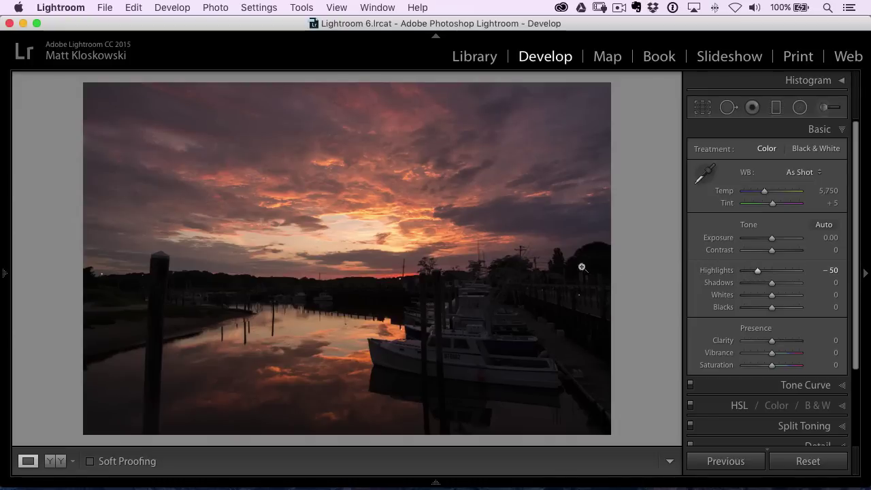
# - Lift Shadows to +74, and set Whites to +15 and Blacks to -8 while checking clipping
pyautogui.moveTo(773, 285)
pyautogui.mouseDown()
pyautogui.moveTo(809, 286)
pyautogui.moveTo(791, 285)
pyautogui.moveTo(774, 298)
pyautogui.mouseUp()
pyautogui.press('alt')
pyautogui.click(811, 82)
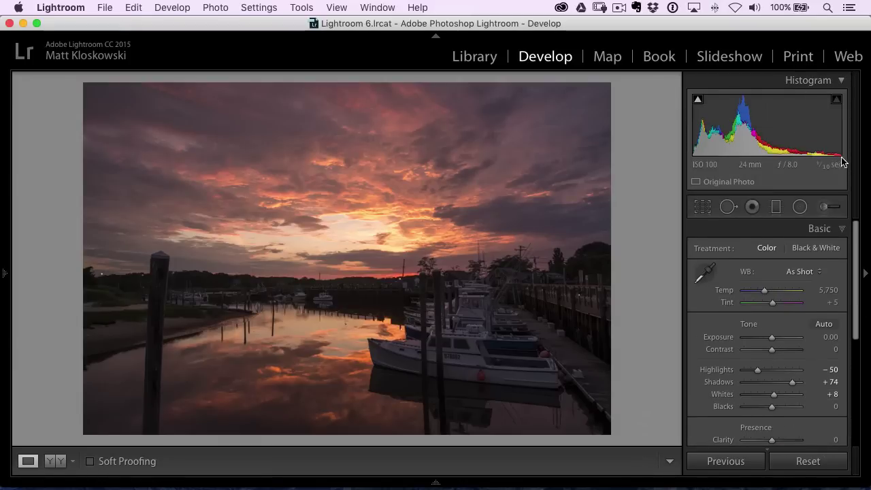
pyautogui.click(816, 82)
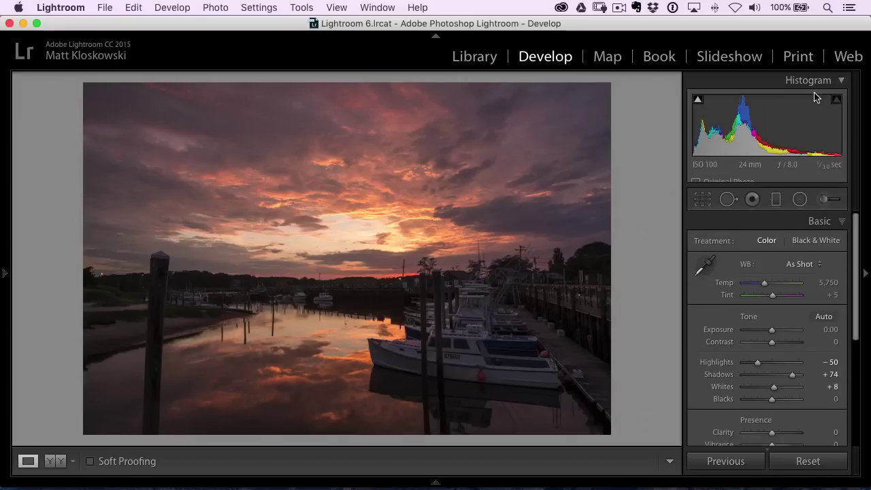
pyautogui.moveTo(773, 295)
pyautogui.mouseDown()
pyautogui.moveTo(780, 300)
pyautogui.moveTo(770, 308)
pyautogui.mouseUp()
pyautogui.press('alt')
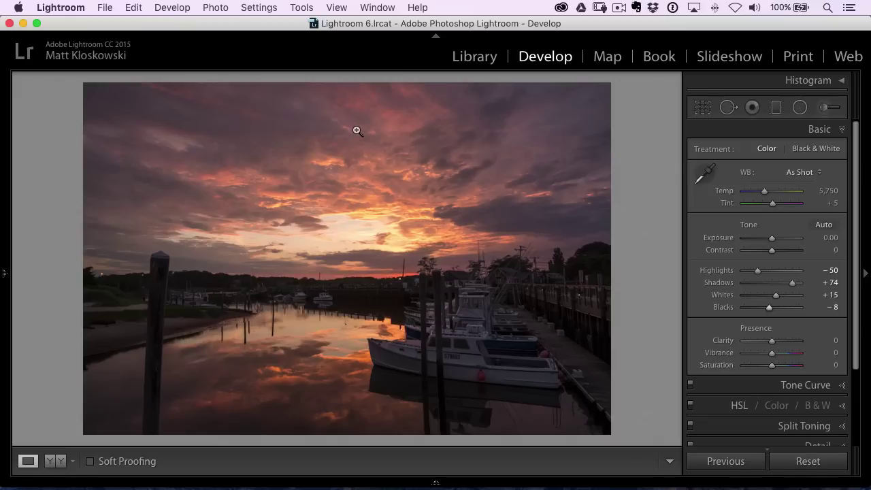
# - Draw a graduated filter down over the sky at -1.61 exposure, narrowing its transition
pyautogui.click(776, 109)
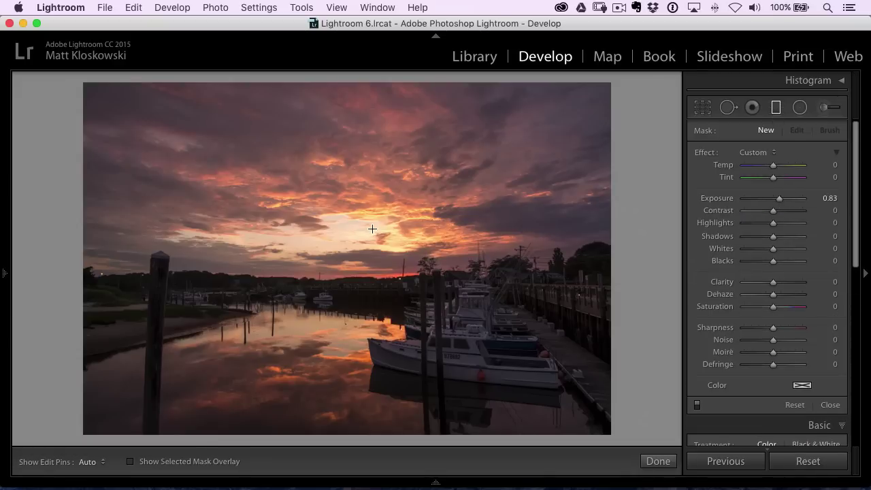
pyautogui.moveTo(776, 202); pyautogui.dragTo(762, 198)
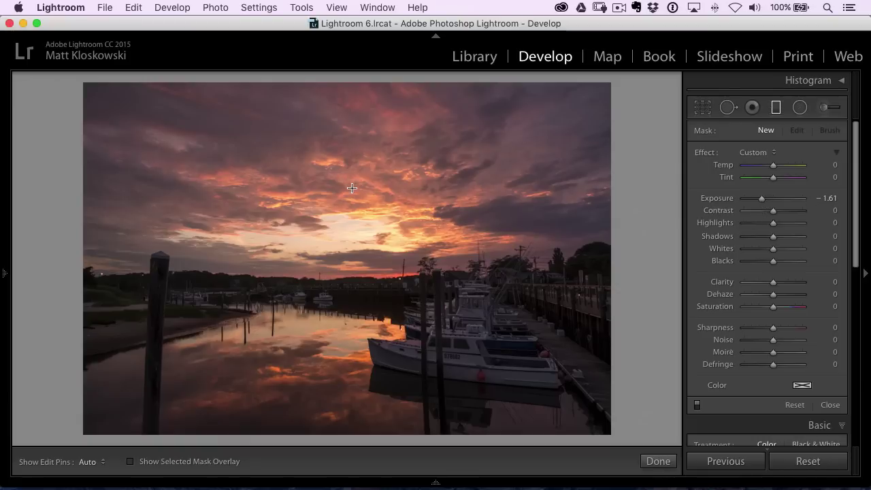
pyautogui.moveTo(341, 197); pyautogui.dragTo(360, 306)
pyautogui.moveTo(346, 251); pyautogui.dragTo(346, 258)
pyautogui.moveTo(353, 202); pyautogui.dragTo(354, 216)
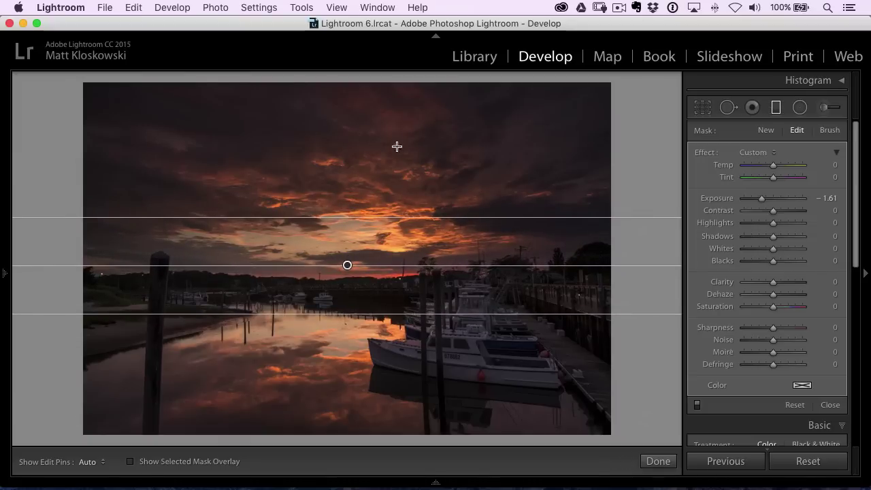
# - Ease the sky filter to Exposure -0.44 and Highlights -48, repositioning and softening its transition
pyautogui.moveTo(762, 198); pyautogui.dragTo(758, 225)
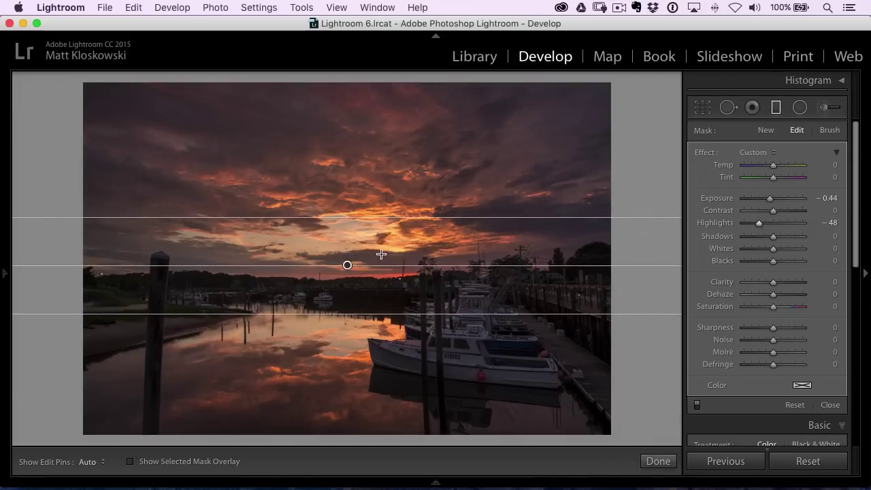
pyautogui.moveTo(348, 264)
pyautogui.mouseDown()
pyautogui.moveTo(348, 249)
pyautogui.moveTo(347, 262)
pyautogui.mouseUp()
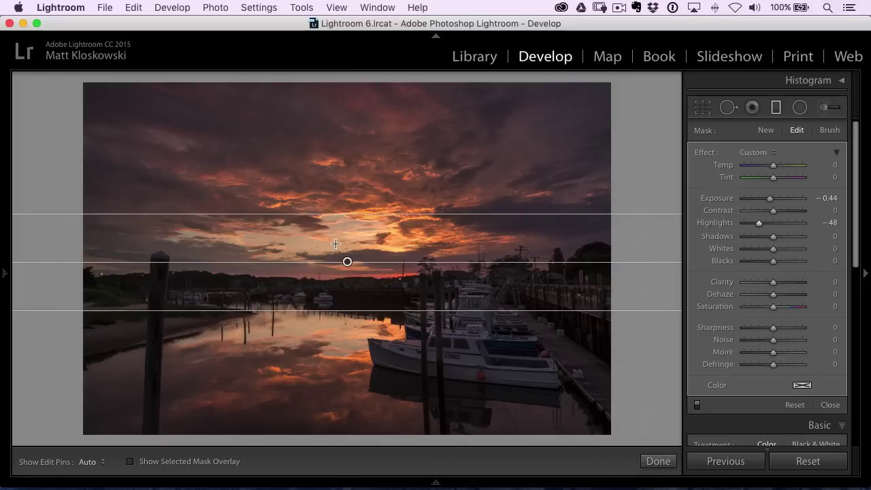
pyautogui.moveTo(346, 213); pyautogui.dragTo(344, 210)
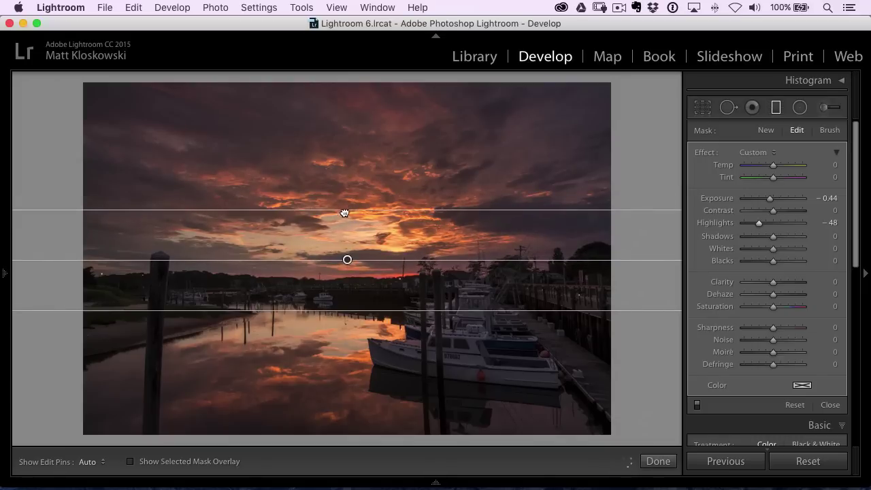
pyautogui.moveTo(346, 259)
pyautogui.mouseDown()
pyautogui.moveTo(342, 210)
pyautogui.moveTo(351, 276)
pyautogui.moveTo(346, 169)
pyautogui.moveTo(352, 259)
pyautogui.mouseUp()
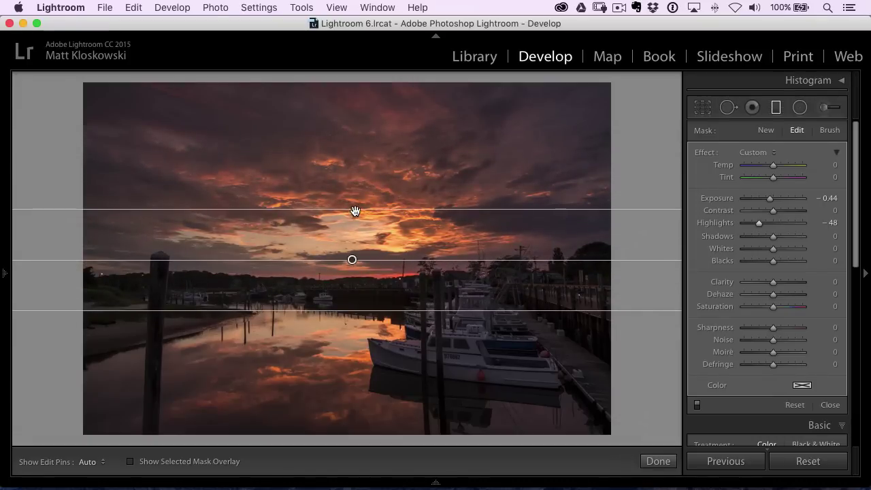
pyautogui.moveTo(354, 210); pyautogui.dragTo(360, 203)
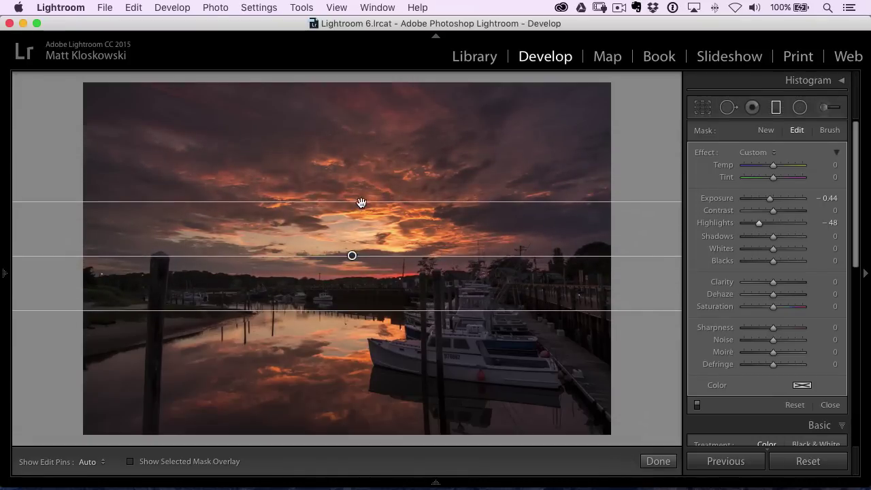
# - Compare the sky filter on and off, keep it, and set overall Clarity to -7
pyautogui.click(697, 405)
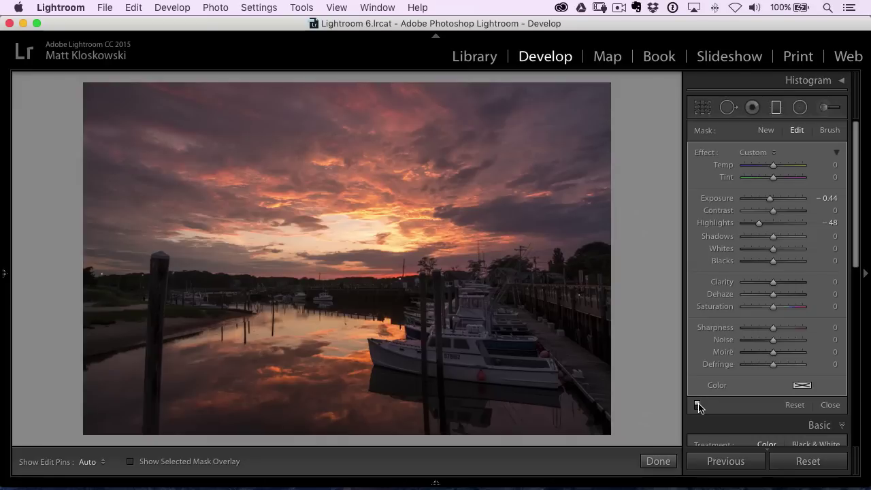
pyautogui.click(697, 405)
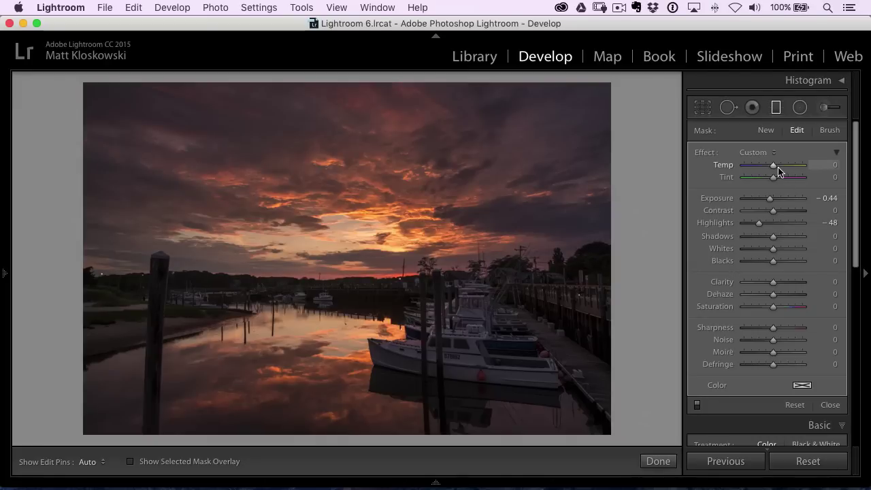
pyautogui.moveTo(777, 166); pyautogui.dragTo(774, 179)
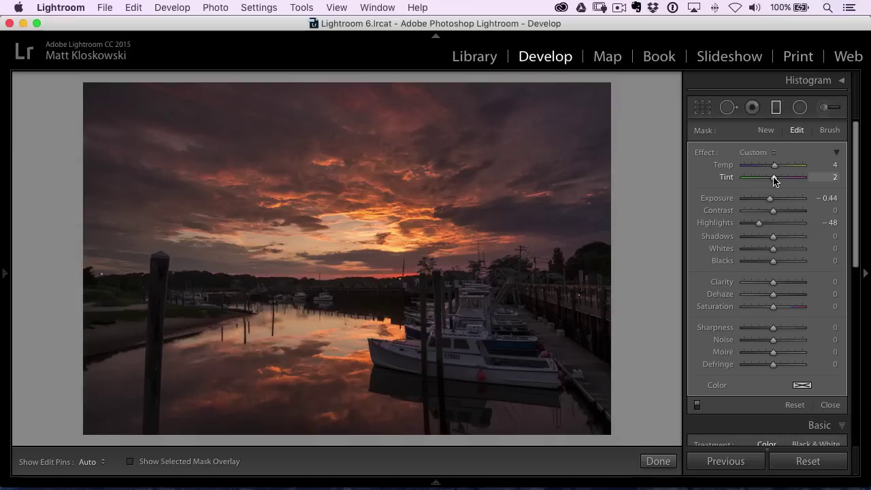
pyautogui.click(830, 405)
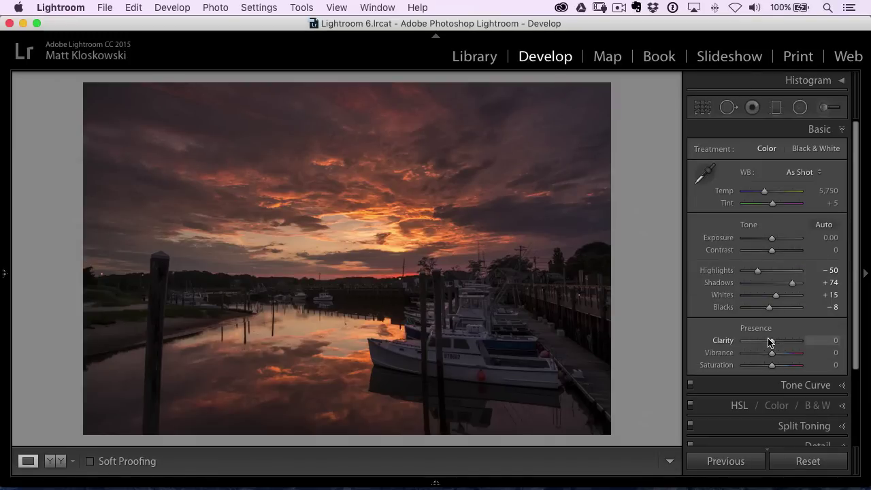
pyautogui.moveTo(773, 344)
pyautogui.mouseDown()
pyautogui.moveTo(794, 341)
pyautogui.moveTo(761, 342)
pyautogui.moveTo(770, 341)
pyautogui.mouseUp()
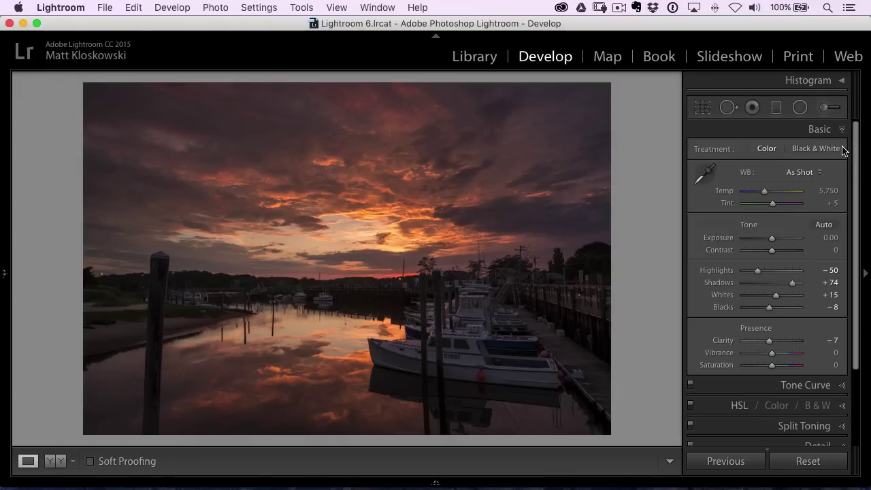
# - Start a reset Adjustment Brush with added clarity and paint it across the sky clouds
pyautogui.click(830, 111)
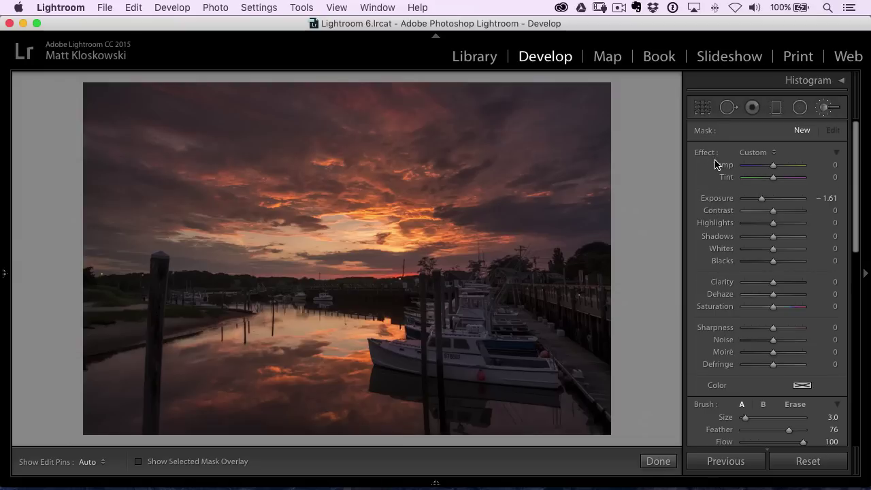
pyautogui.moveTo(789, 214); pyautogui.dragTo(785, 213)
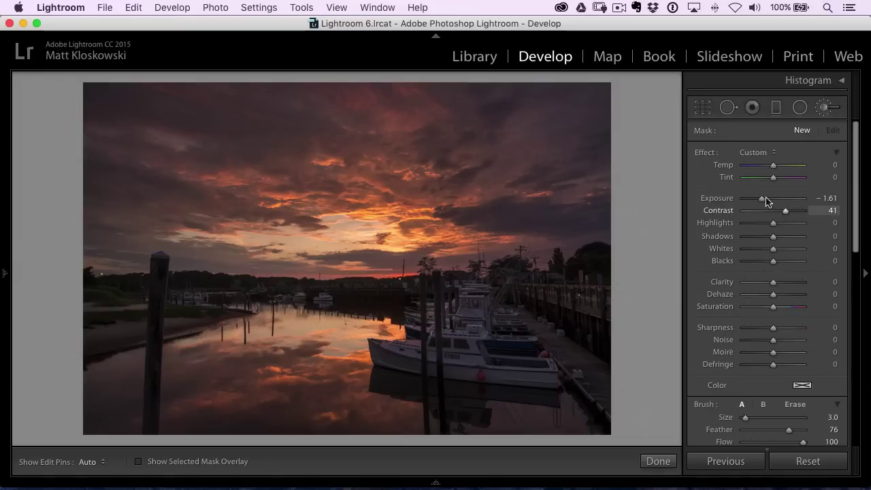
pyautogui.doubleClick(708, 155)
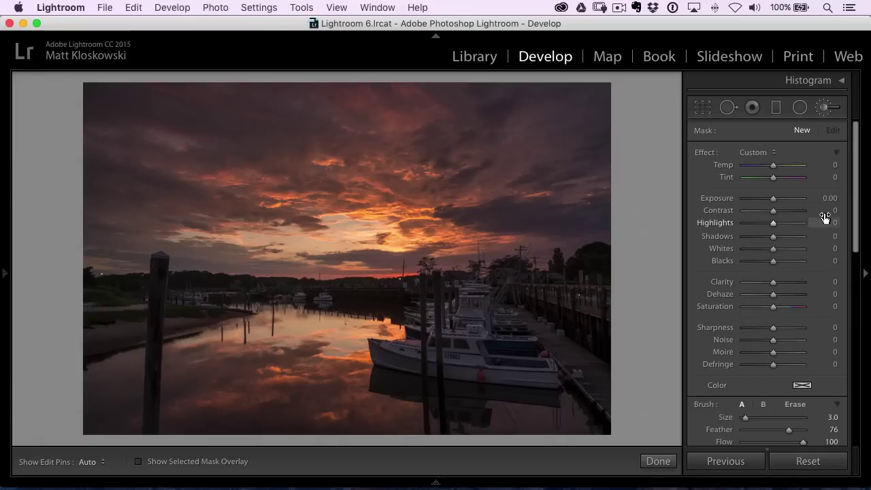
pyautogui.click(790, 283)
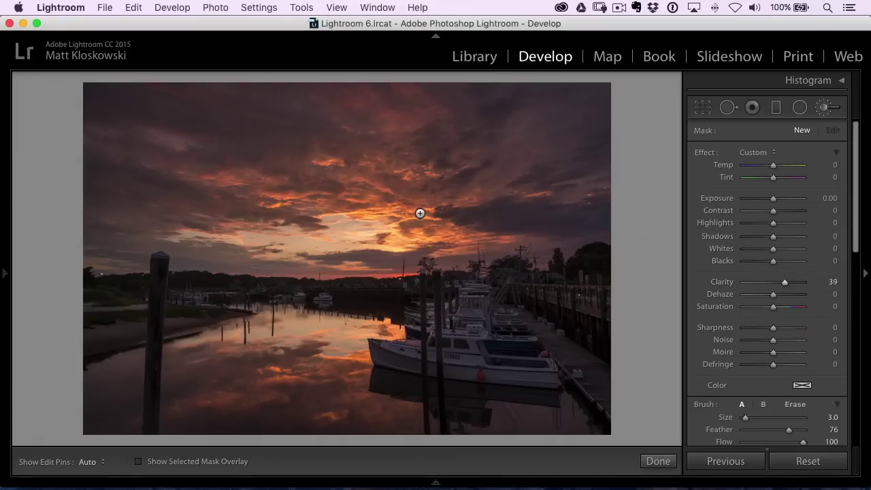
pyautogui.scroll(5, 414, 208)
pyautogui.moveTo(282, 209)
pyautogui.mouseDown()
pyautogui.moveTo(315, 180)
pyautogui.moveTo(406, 187)
pyautogui.mouseUp()
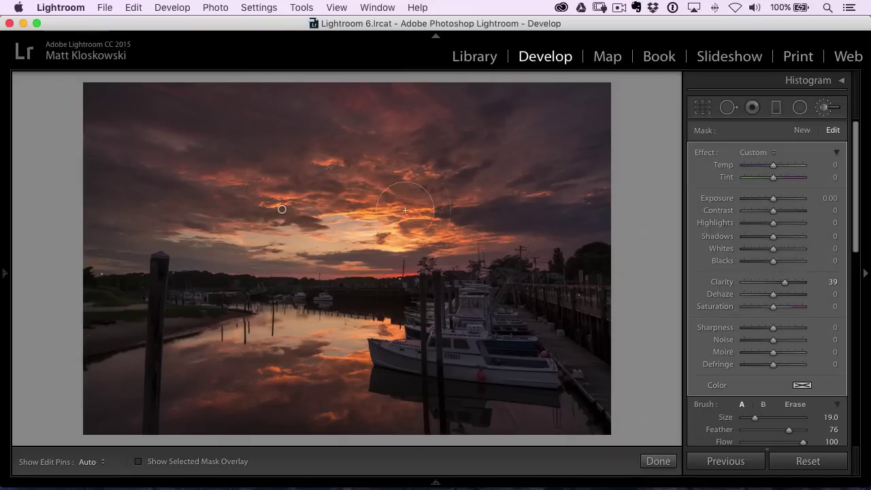
# - Raise the sky brush adjustment's Clarity to 60 and nudge Contrast up to 8
pyautogui.press('h')
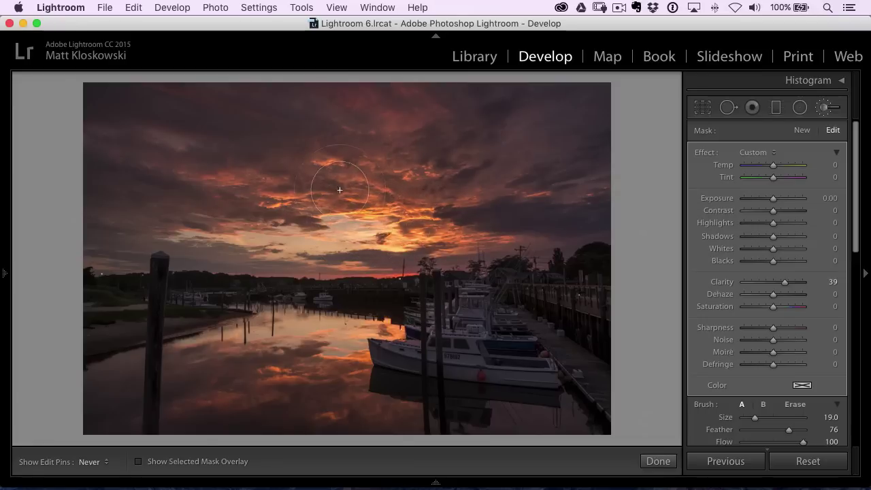
pyautogui.press('h')
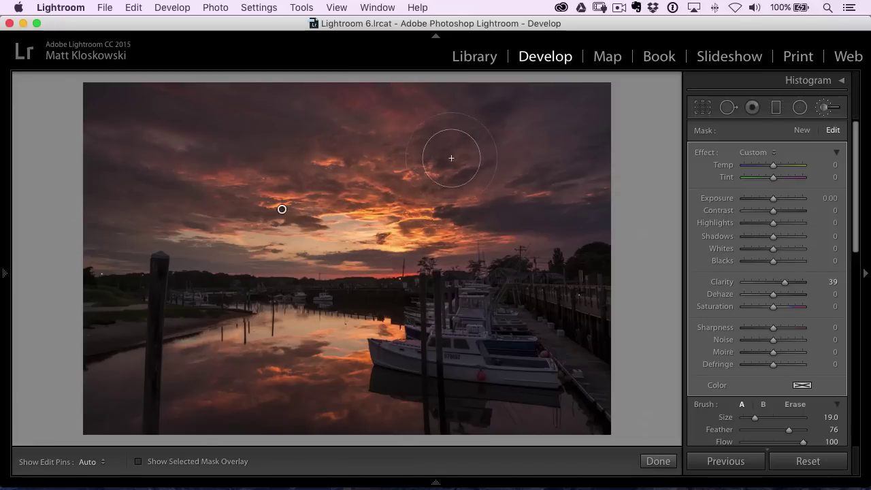
pyautogui.press('h')
pyautogui.press('h')
pyautogui.press('h')
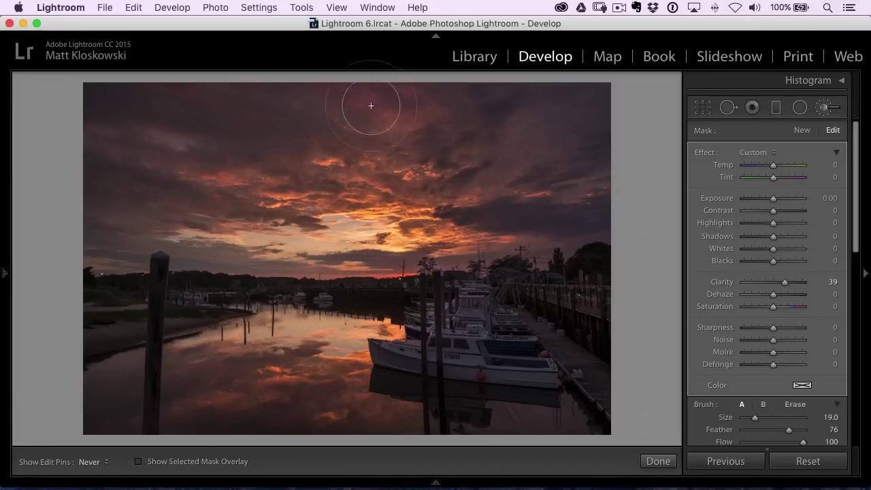
pyautogui.press('h')
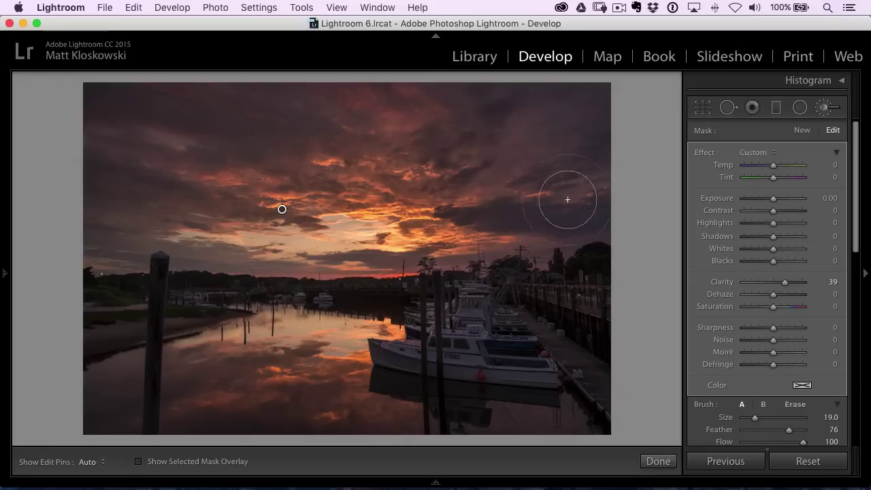
pyautogui.press('h')
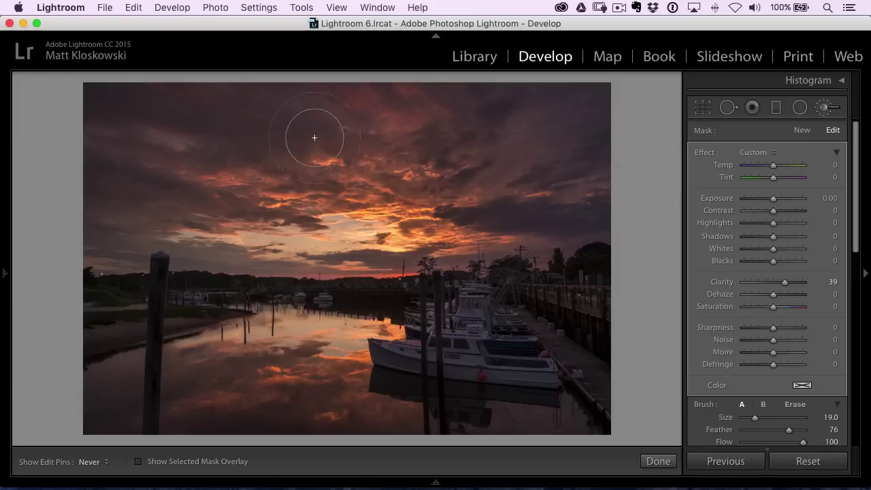
pyautogui.press('h')
pyautogui.press('h')
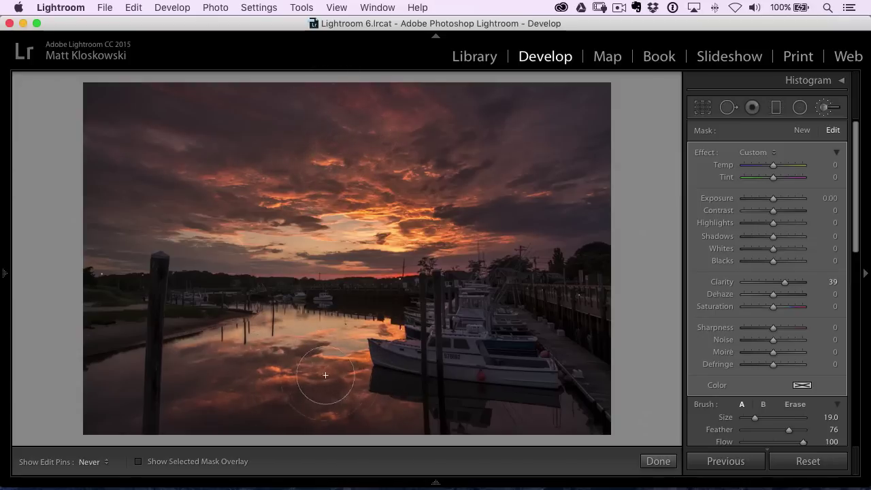
pyautogui.press('h')
pyautogui.moveTo(783, 284)
pyautogui.mouseDown()
pyautogui.moveTo(813, 283)
pyautogui.moveTo(766, 289)
pyautogui.moveTo(814, 287)
pyautogui.moveTo(776, 285)
pyautogui.moveTo(807, 287)
pyautogui.moveTo(790, 285)
pyautogui.mouseUp()
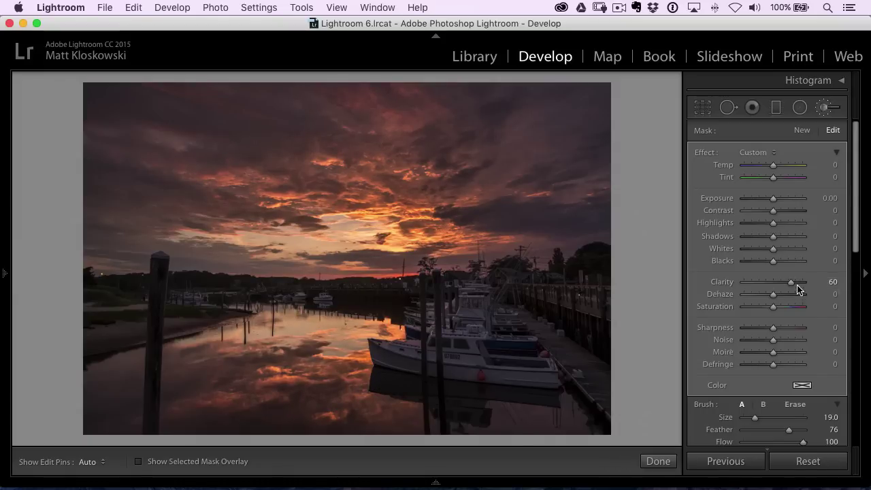
pyautogui.moveTo(777, 211)
pyautogui.mouseDown()
pyautogui.moveTo(773, 200)
pyautogui.moveTo(777, 213)
pyautogui.mouseUp()
# - Close the sky brush and start a new Adjustment Brush at size 3
pyautogui.scroll(-5, 818, 368)
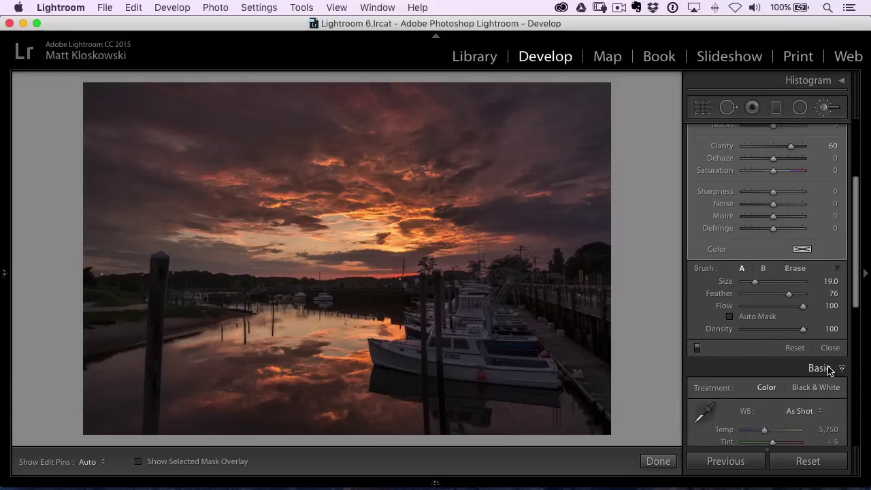
pyautogui.click(830, 348)
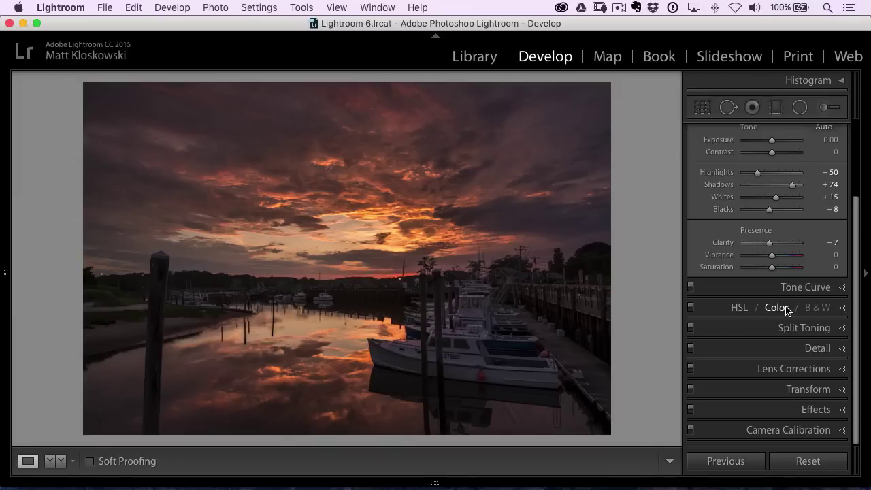
pyautogui.click(825, 108)
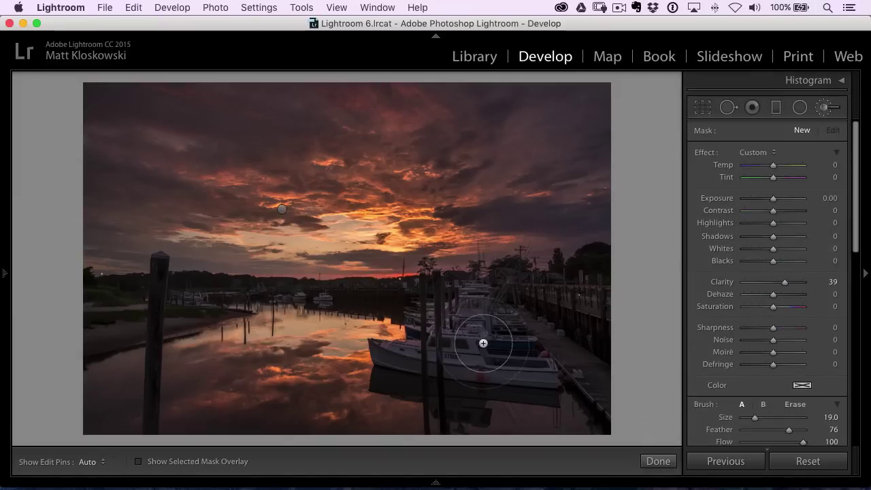
pyautogui.scroll(-5, 451, 345)
pyautogui.scroll(-9, 451, 345)
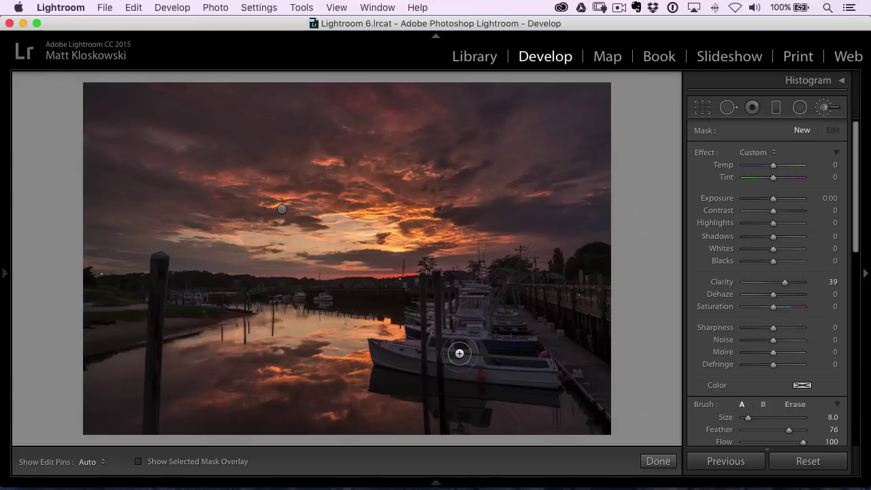
pyautogui.scroll(-3, 459, 350)
# - Zoom the Navigator to 1:3 on the white boat, then collapse the left panel
pyautogui.click(3, 273)
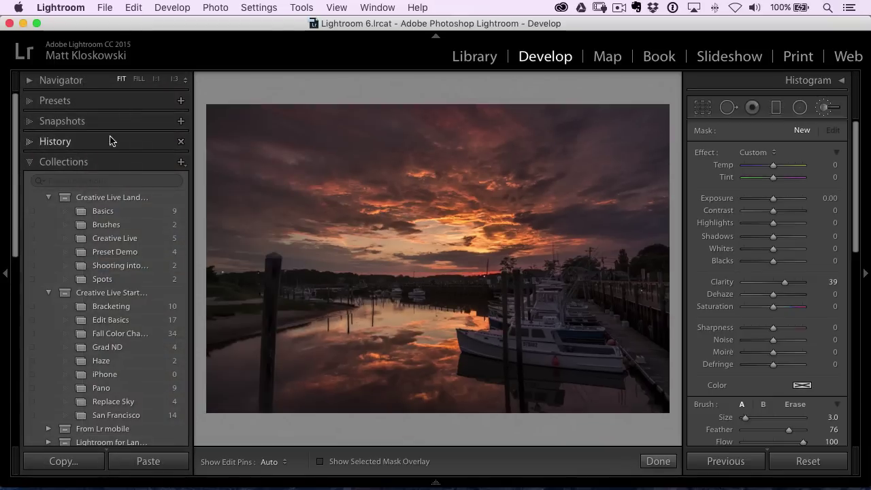
pyautogui.click(138, 81)
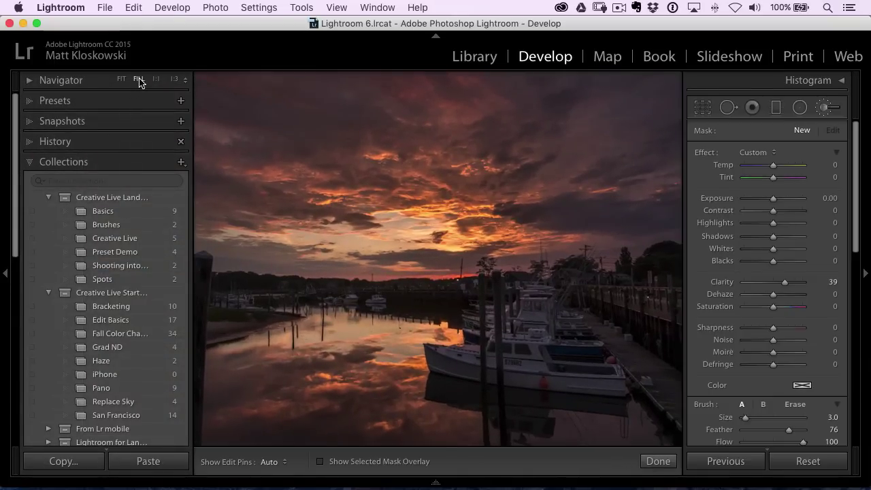
pyautogui.click(156, 81)
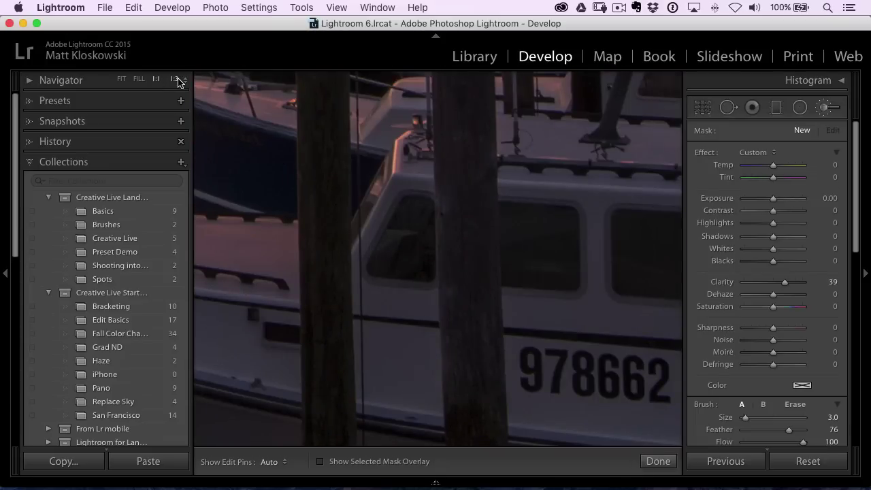
pyautogui.click(177, 80)
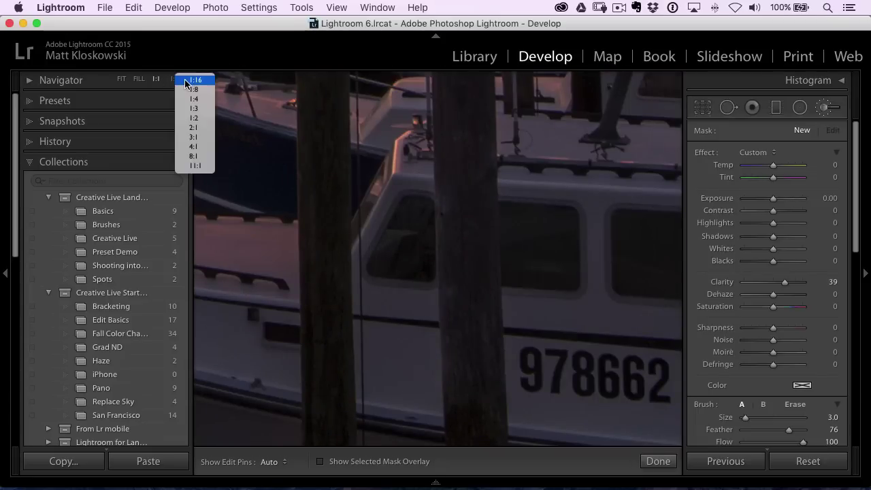
pyautogui.click(194, 118)
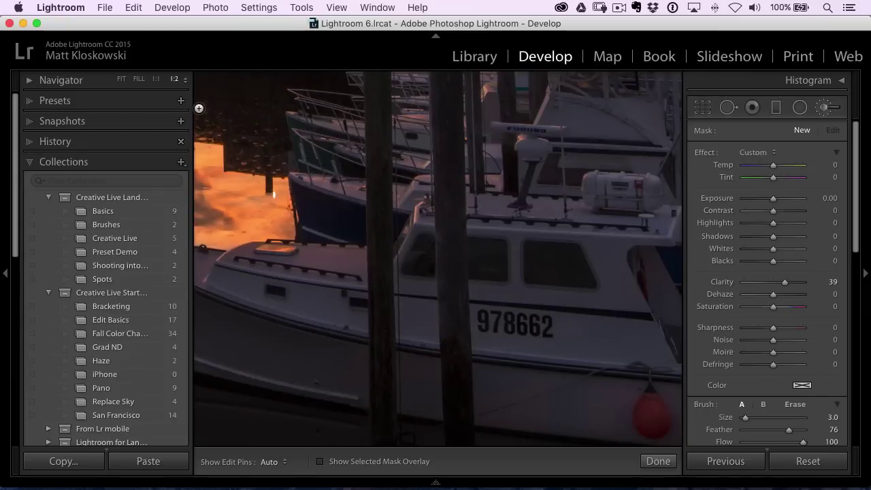
pyautogui.click(184, 82)
pyautogui.click(190, 71)
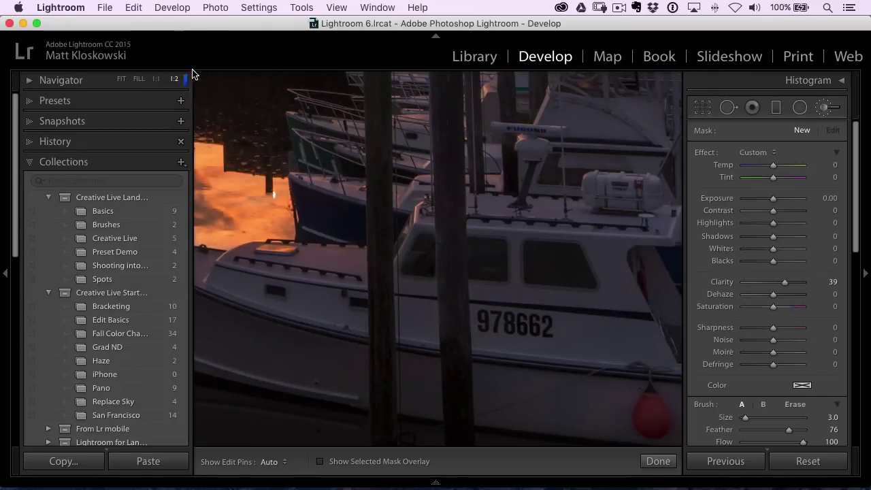
pyautogui.click(5, 272)
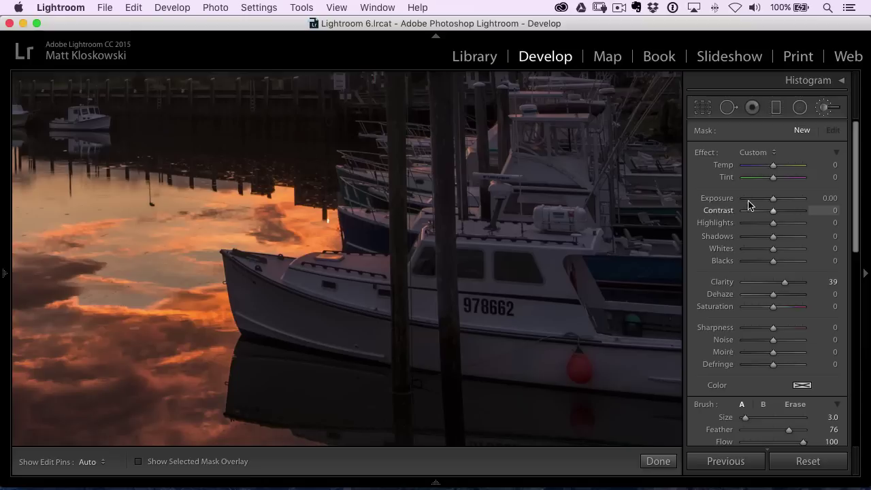
# - Reset the brush effect and paint along the white boat's bow and cabin top
pyautogui.doubleClick(704, 153)
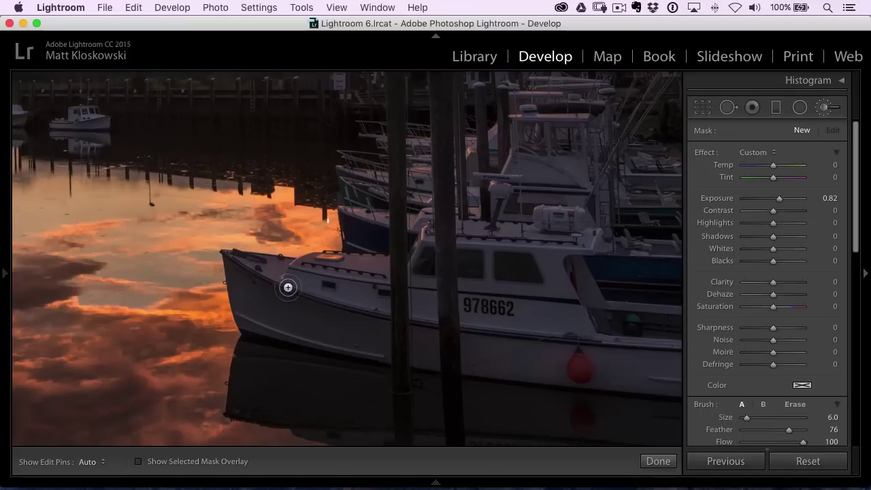
pyautogui.press('h')
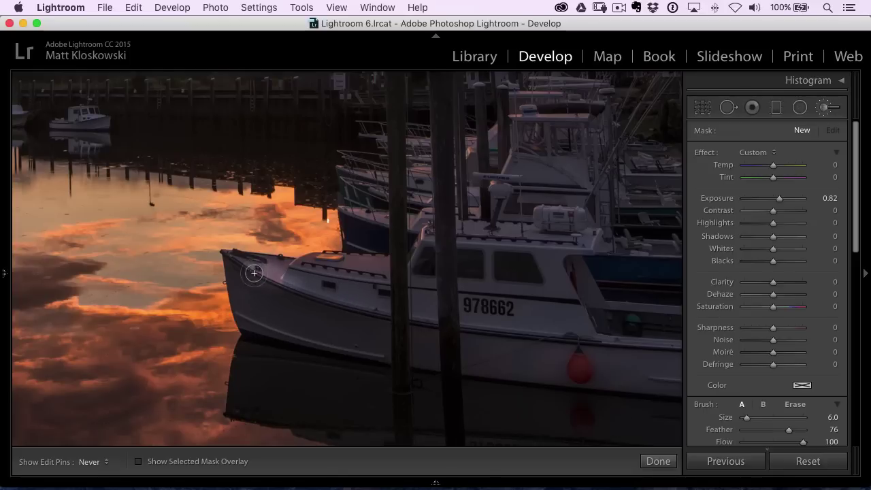
pyautogui.moveTo(252, 271)
pyautogui.mouseDown()
pyautogui.moveTo(252, 327)
pyautogui.moveTo(242, 286)
pyautogui.moveTo(247, 314)
pyautogui.moveTo(241, 291)
pyautogui.moveTo(279, 304)
pyautogui.moveTo(296, 336)
pyautogui.moveTo(278, 289)
pyautogui.moveTo(300, 274)
pyautogui.moveTo(364, 270)
pyautogui.moveTo(336, 267)
pyautogui.mouseUp()
pyautogui.press('h')
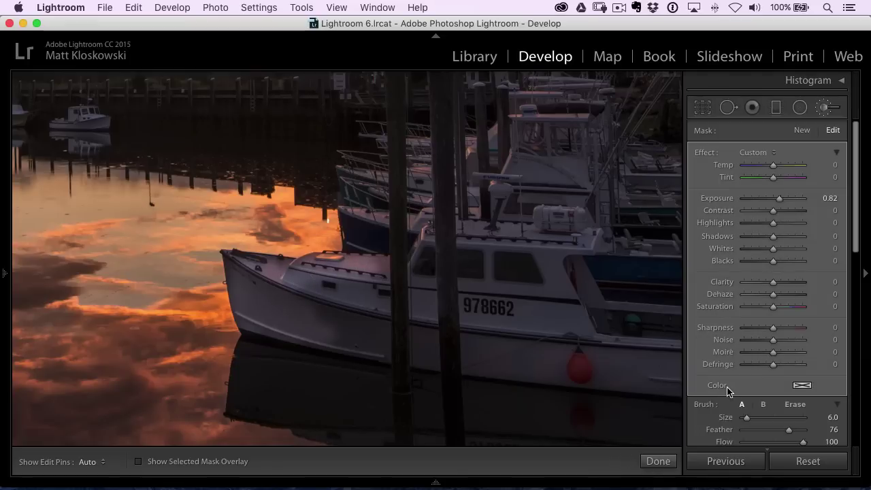
pyautogui.scroll(-3, 726, 390)
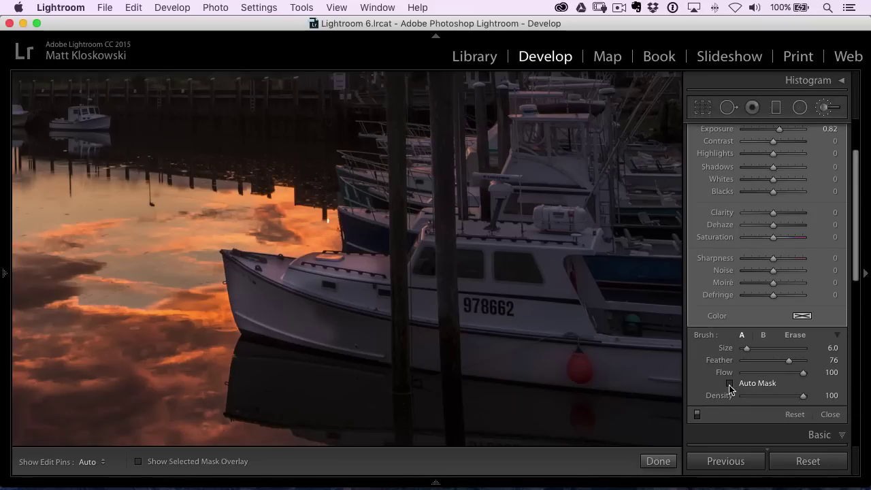
pyautogui.press('h')
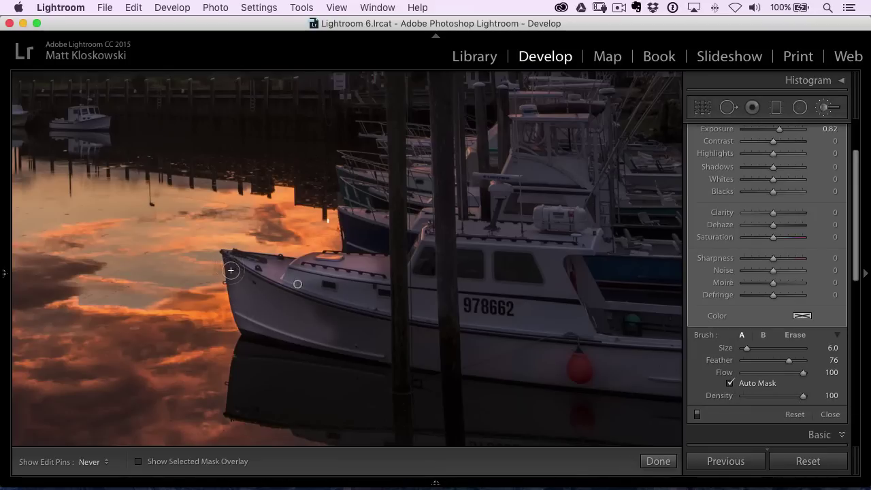
pyautogui.moveTo(239, 313)
pyautogui.mouseDown()
pyautogui.moveTo(235, 264)
pyautogui.moveTo(273, 262)
pyautogui.mouseUp()
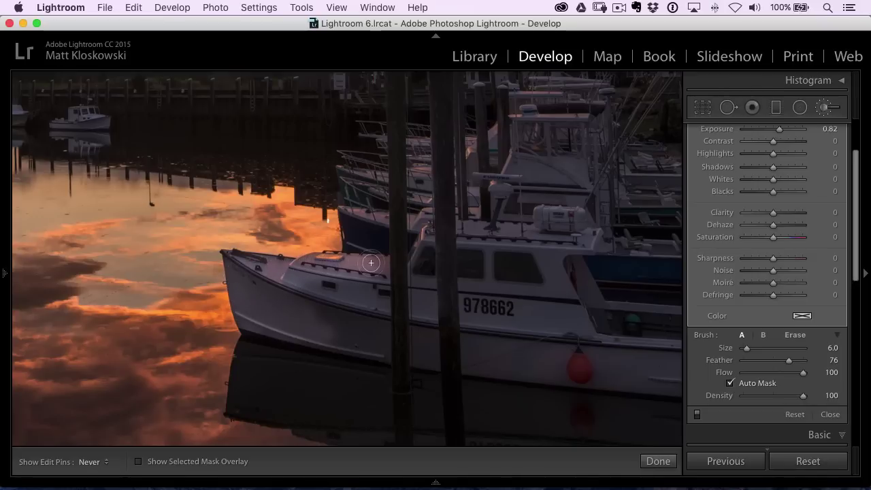
pyautogui.press('h')
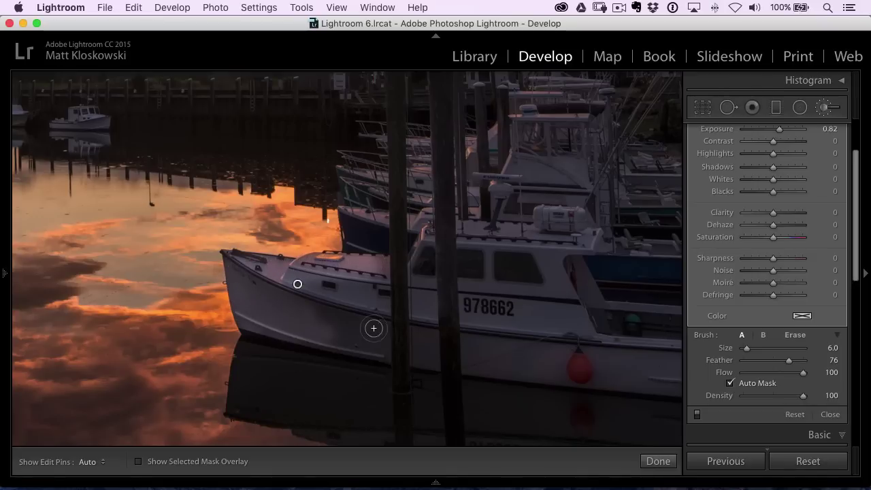
# - Turn Auto Mask off and paint the boat's hull, cabin top and cabin side
pyautogui.click(731, 385)
pyautogui.press('h')
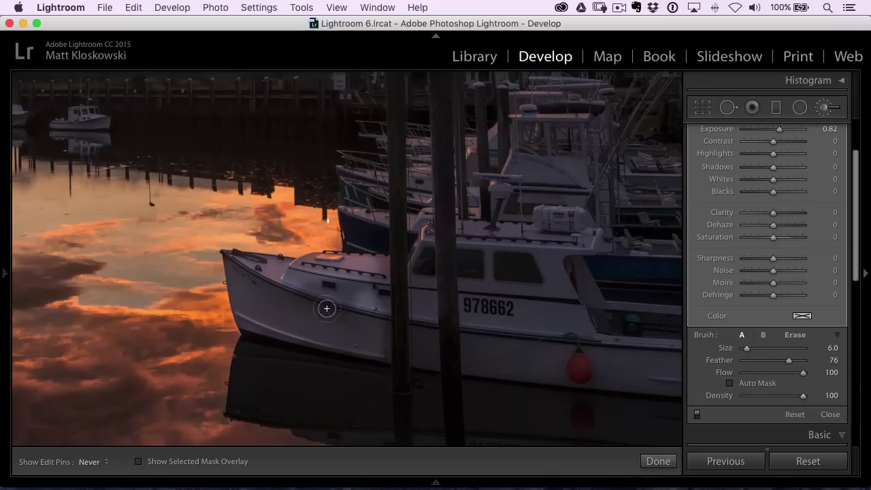
pyautogui.moveTo(327, 308)
pyautogui.mouseDown()
pyautogui.moveTo(306, 284)
pyautogui.moveTo(374, 276)
pyautogui.moveTo(380, 310)
pyautogui.moveTo(369, 315)
pyautogui.mouseUp()
pyautogui.moveTo(383, 348)
pyautogui.mouseDown()
pyautogui.moveTo(417, 292)
pyautogui.moveTo(421, 247)
pyautogui.moveTo(424, 359)
pyautogui.mouseUp()
pyautogui.press('h')
pyautogui.press('h')
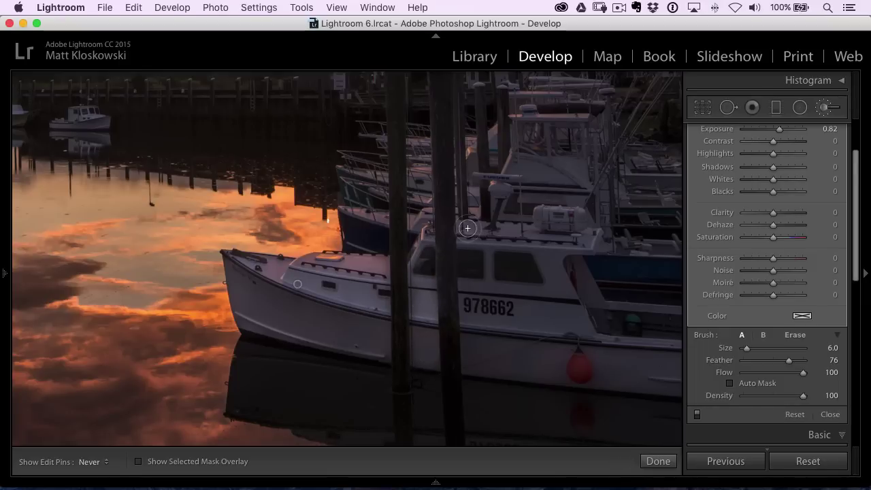
pyautogui.moveTo(467, 227); pyautogui.dragTo(564, 230)
pyautogui.moveTo(476, 268)
pyautogui.mouseDown()
pyautogui.moveTo(469, 286)
pyautogui.moveTo(474, 361)
pyautogui.moveTo(512, 366)
pyautogui.mouseUp()
pyautogui.press('h')
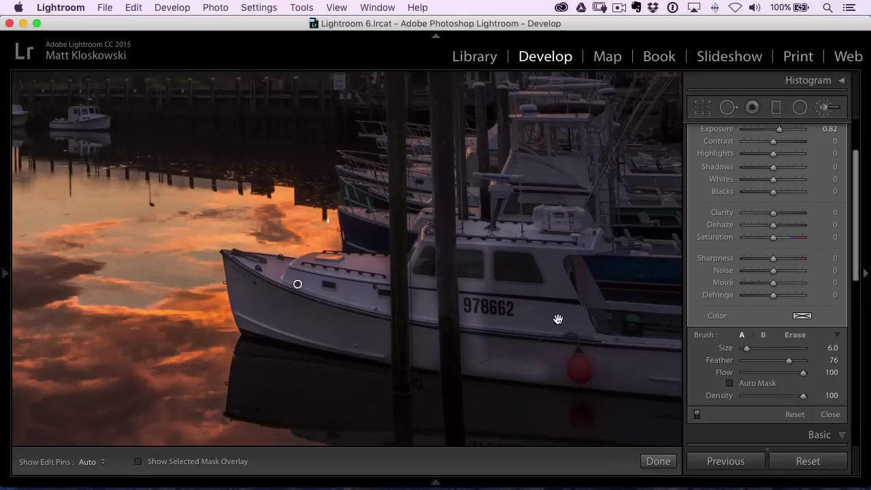
# - Pan toward the stern, enlarge the brush to size 10, and paint the whole hull
pyautogui.moveTo(558, 317); pyautogui.dragTo(296, 268)
pyautogui.scroll(4, 295, 268)
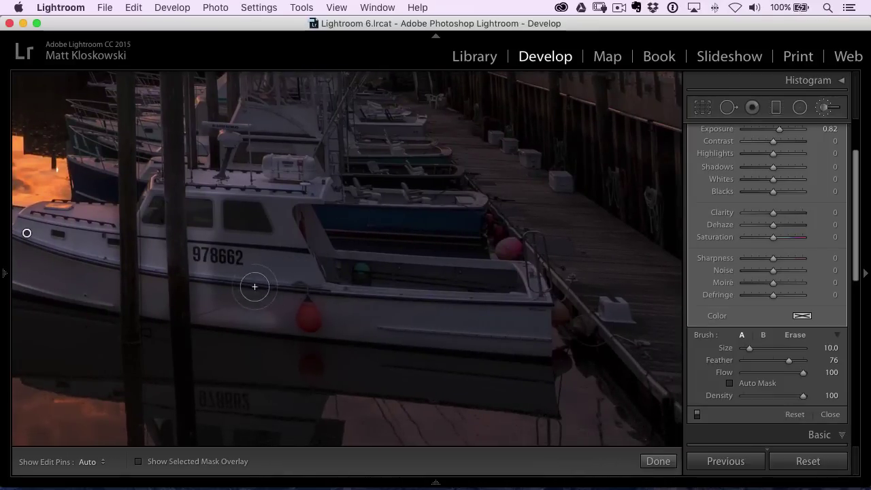
pyautogui.press('h')
pyautogui.moveTo(223, 294)
pyautogui.mouseDown()
pyautogui.moveTo(305, 306)
pyautogui.moveTo(259, 309)
pyautogui.moveTo(318, 318)
pyautogui.moveTo(523, 331)
pyautogui.moveTo(518, 279)
pyautogui.moveTo(508, 273)
pyautogui.moveTo(334, 274)
pyautogui.moveTo(315, 260)
pyautogui.moveTo(295, 224)
pyautogui.moveTo(309, 190)
pyautogui.moveTo(239, 182)
pyautogui.moveTo(230, 189)
pyautogui.moveTo(274, 304)
pyautogui.moveTo(535, 315)
pyautogui.moveTo(284, 321)
pyautogui.moveTo(518, 321)
pyautogui.moveTo(470, 295)
pyautogui.moveTo(313, 287)
pyautogui.moveTo(471, 289)
pyautogui.moveTo(536, 303)
pyautogui.moveTo(542, 341)
pyautogui.moveTo(448, 318)
pyautogui.mouseUp()
pyautogui.hscroll(-5, 447, 319)
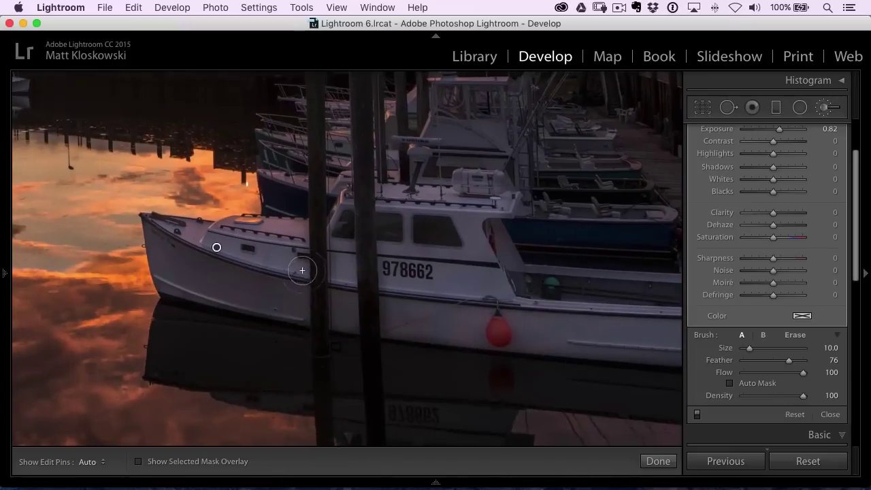
pyautogui.moveTo(182, 256)
pyautogui.mouseDown()
pyautogui.moveTo(249, 260)
pyautogui.moveTo(286, 274)
pyautogui.moveTo(297, 292)
pyautogui.moveTo(365, 313)
pyautogui.moveTo(393, 311)
pyautogui.moveTo(465, 257)
pyautogui.mouseUp()
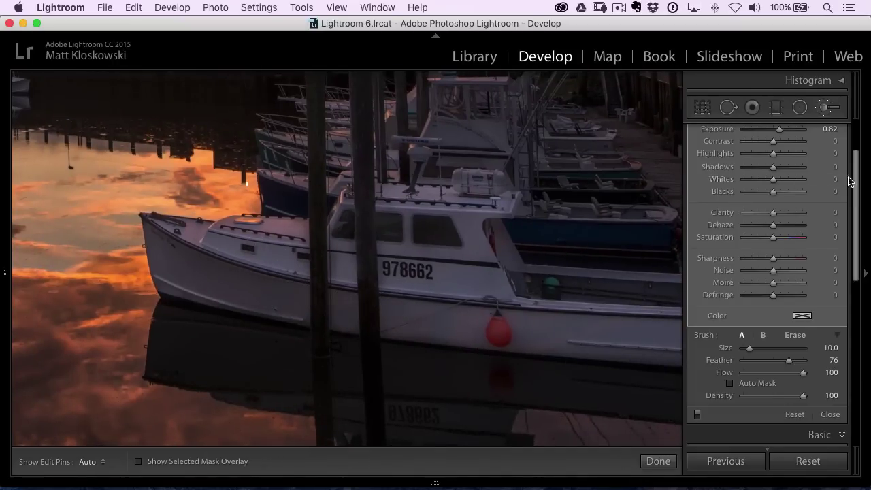
pyautogui.scroll(3, 775, 177)
# - Raise the boat adjustment's Exposure to 1.35 and Temp to 22, shrinking the brush to 7
pyautogui.moveTo(779, 174); pyautogui.dragTo(770, 177)
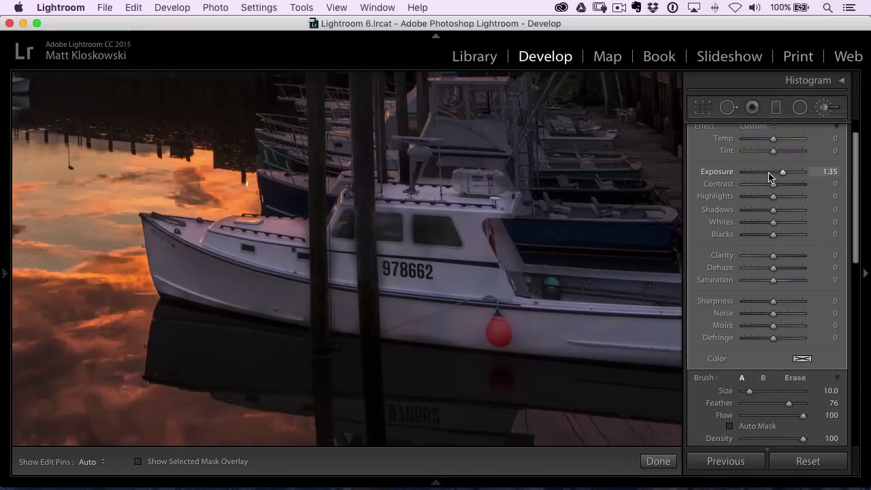
pyautogui.press('z')
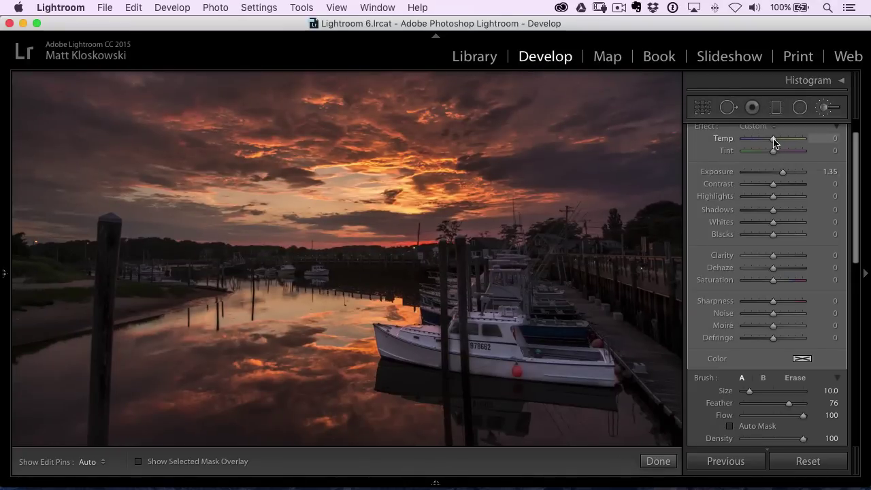
pyautogui.moveTo(774, 140); pyautogui.dragTo(781, 142)
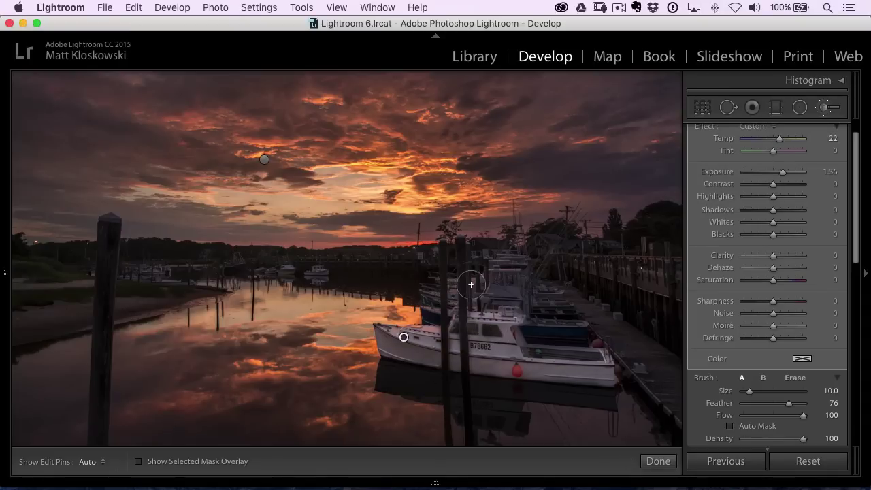
pyautogui.press('[')
pyautogui.press('[')
pyautogui.press('[')
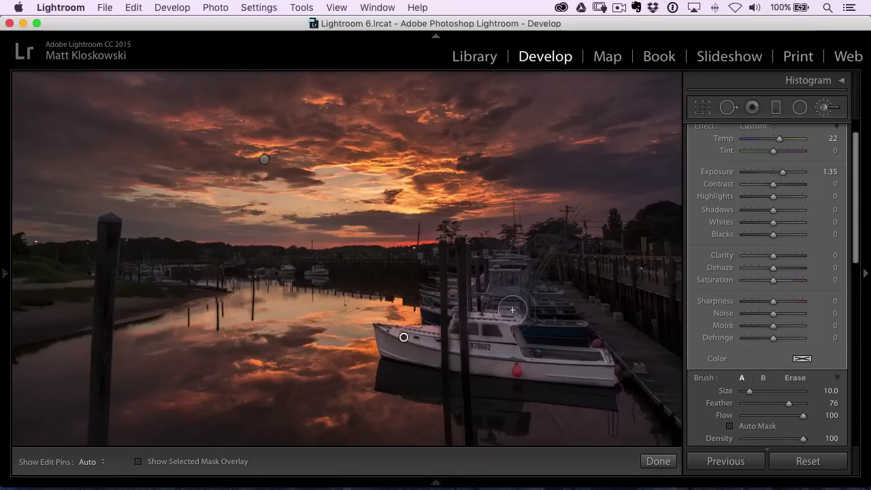
pyautogui.scroll(2, 829, 184)
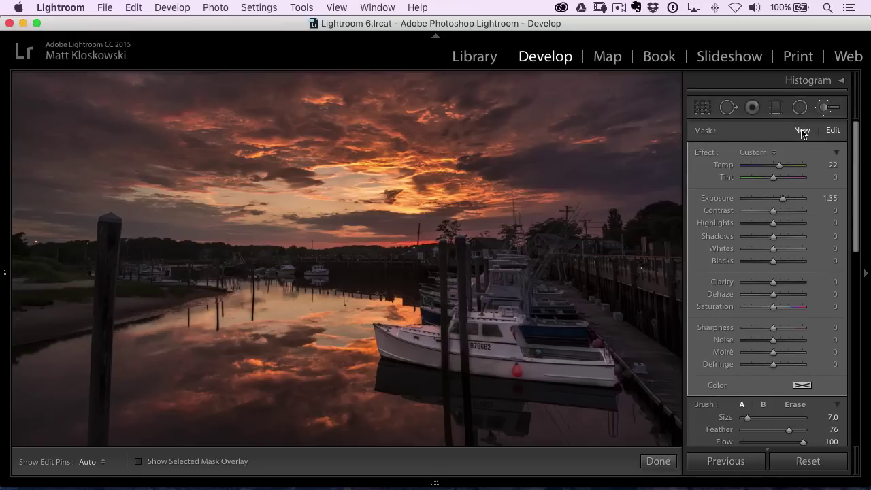
# - Paint a new Exposure 0.63 brush over the boats and dock, warming it to Temp 15
pyautogui.click(802, 131)
pyautogui.moveTo(777, 198); pyautogui.dragTo(779, 198)
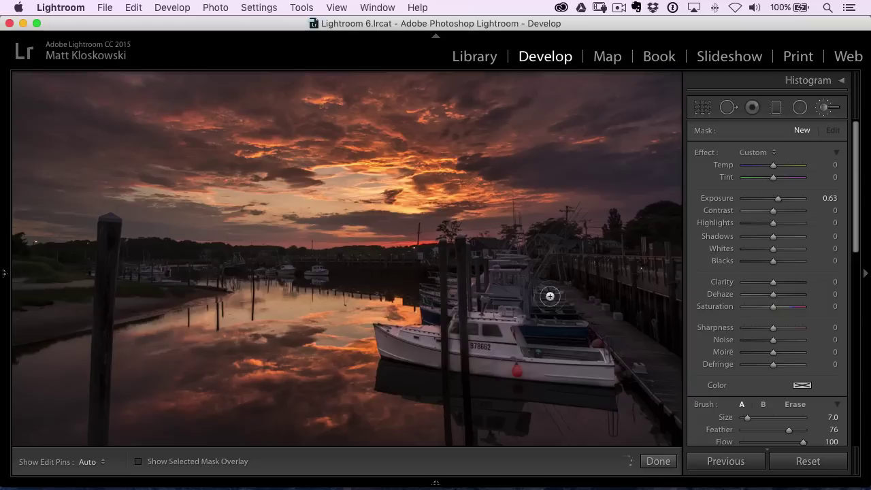
pyautogui.press('[')
pyautogui.press('h')
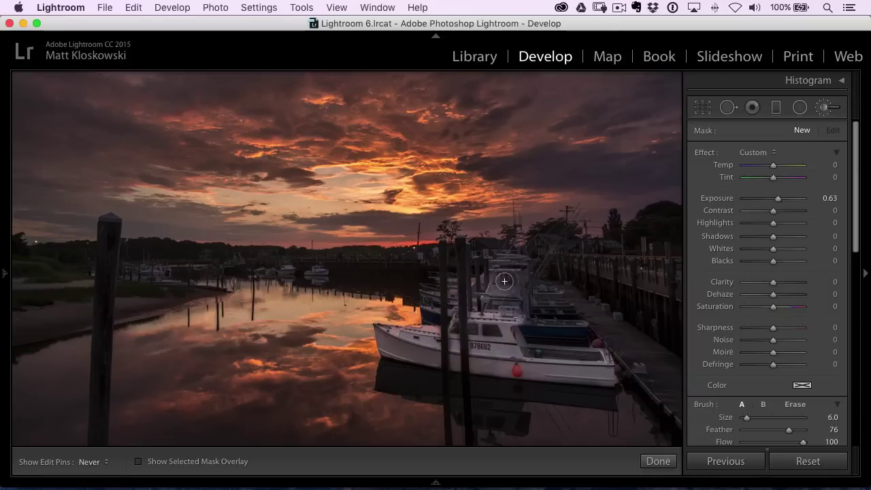
pyautogui.moveTo(541, 329)
pyautogui.mouseDown()
pyautogui.moveTo(564, 328)
pyautogui.moveTo(562, 309)
pyautogui.moveTo(618, 330)
pyautogui.moveTo(602, 325)
pyautogui.mouseUp()
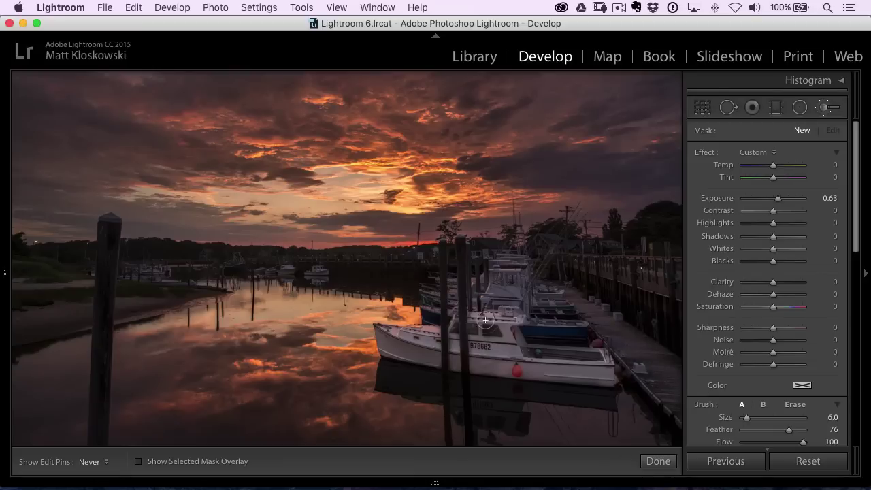
pyautogui.moveTo(485, 319)
pyautogui.mouseDown()
pyautogui.moveTo(440, 319)
pyautogui.moveTo(432, 299)
pyautogui.moveTo(453, 314)
pyautogui.moveTo(452, 304)
pyautogui.mouseUp()
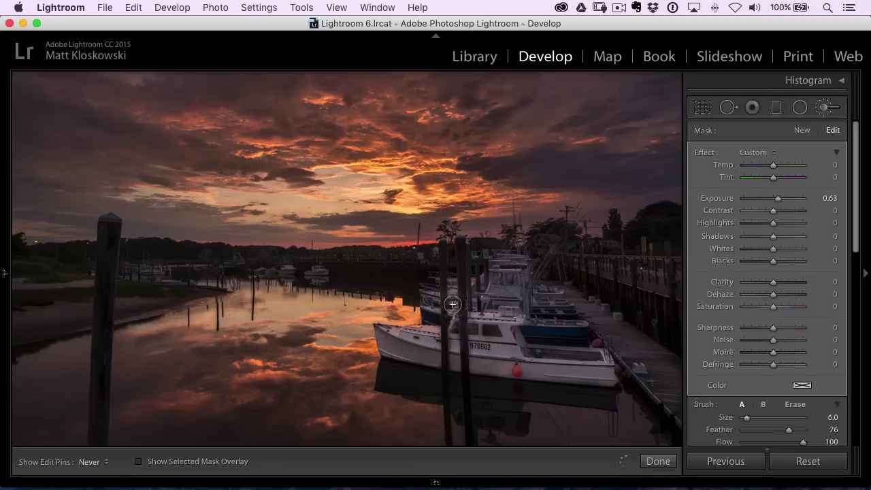
pyautogui.press('h')
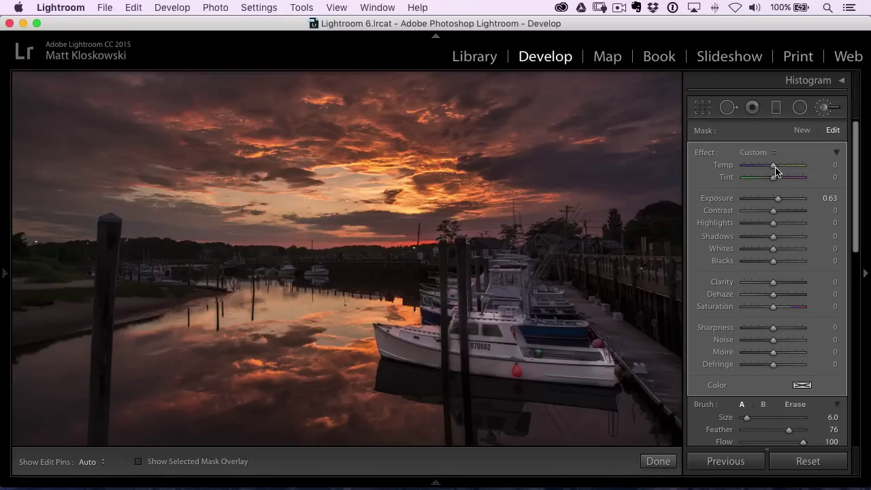
pyautogui.moveTo(773, 167); pyautogui.dragTo(776, 168)
# - Compare the boat adjustment on and off, set Exposure 1.05 and Clarity 19, then close the brush
pyautogui.scroll(-5, 795, 359)
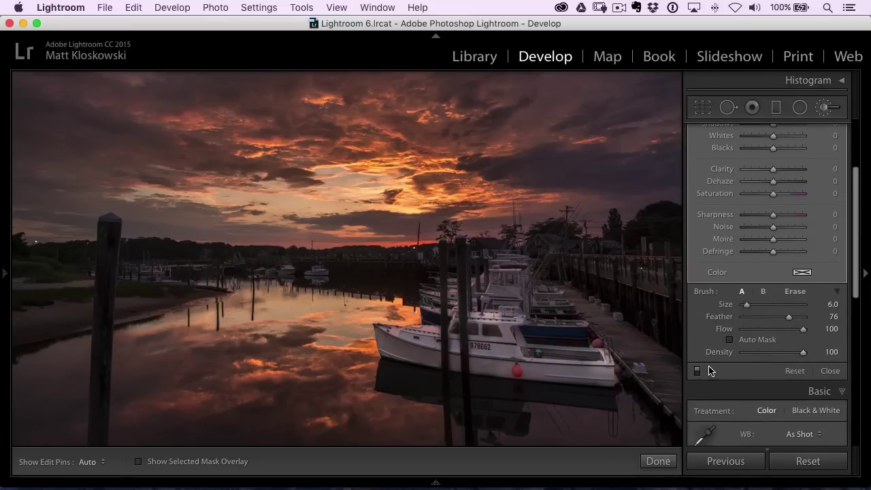
pyautogui.click(697, 371)
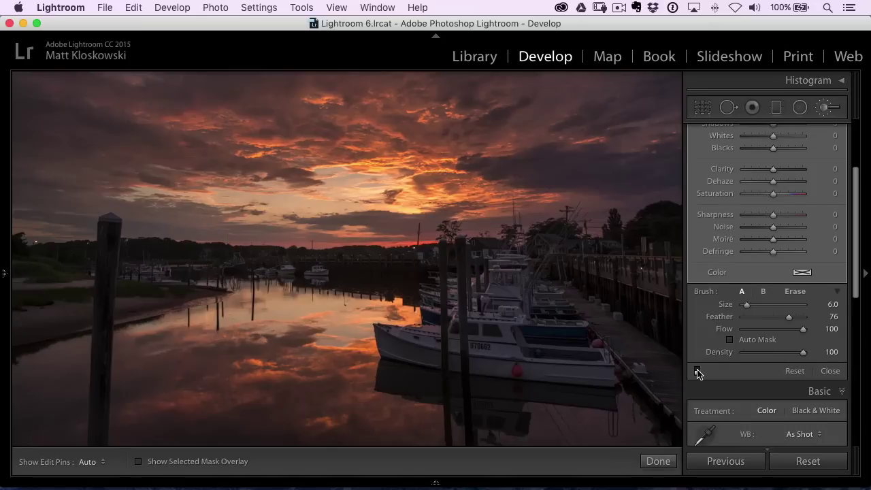
pyautogui.click(696, 370)
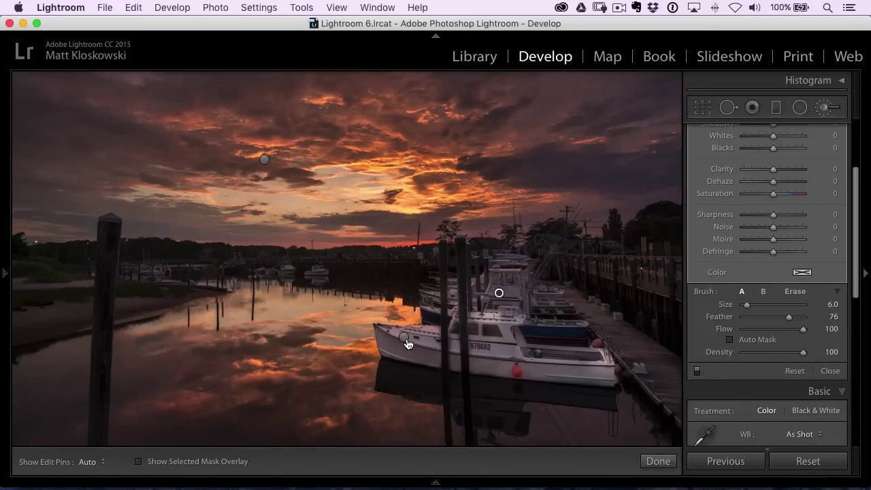
pyautogui.scroll(5, 789, 180)
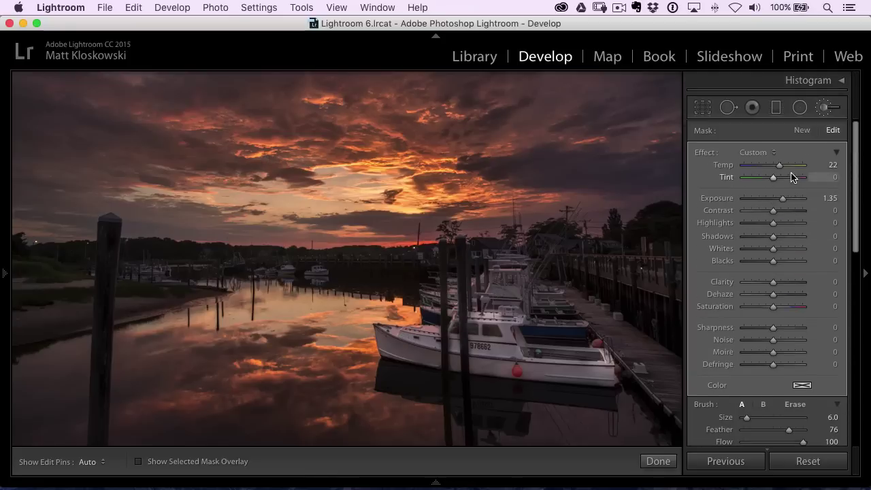
pyautogui.moveTo(783, 200); pyautogui.dragTo(781, 201)
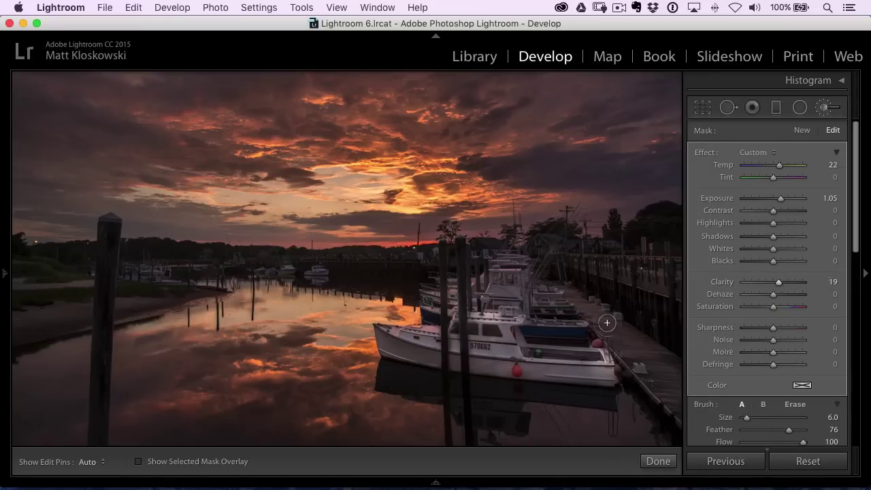
pyautogui.scroll(-3, 837, 354)
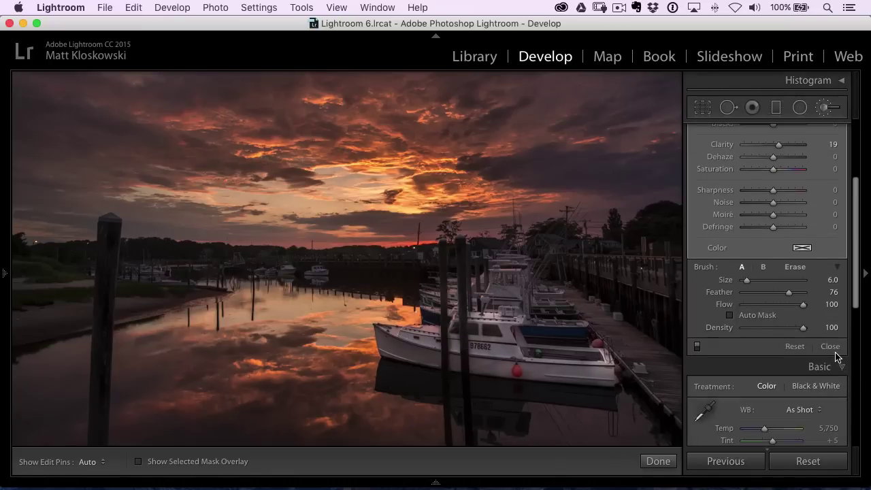
pyautogui.click(831, 347)
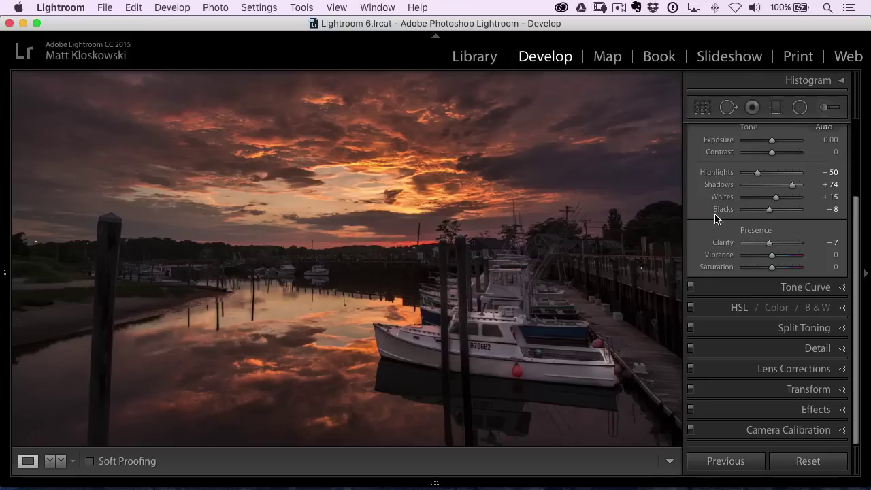
# - Open the Detail panel and zoom in close on the white boat's hull
pyautogui.click(817, 348)
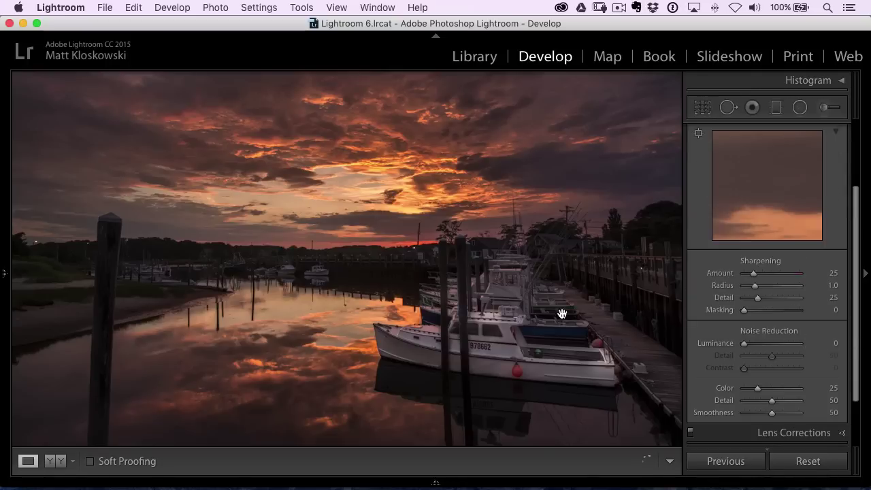
pyautogui.click(472, 343)
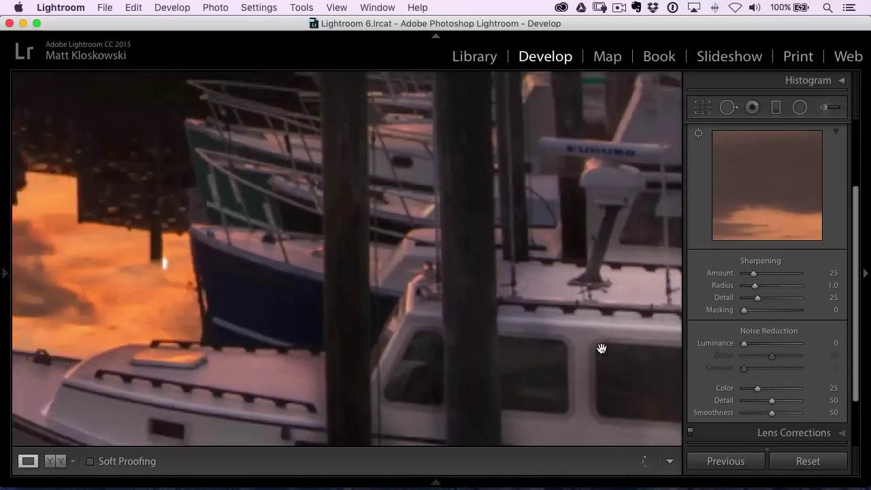
pyautogui.click(591, 349)
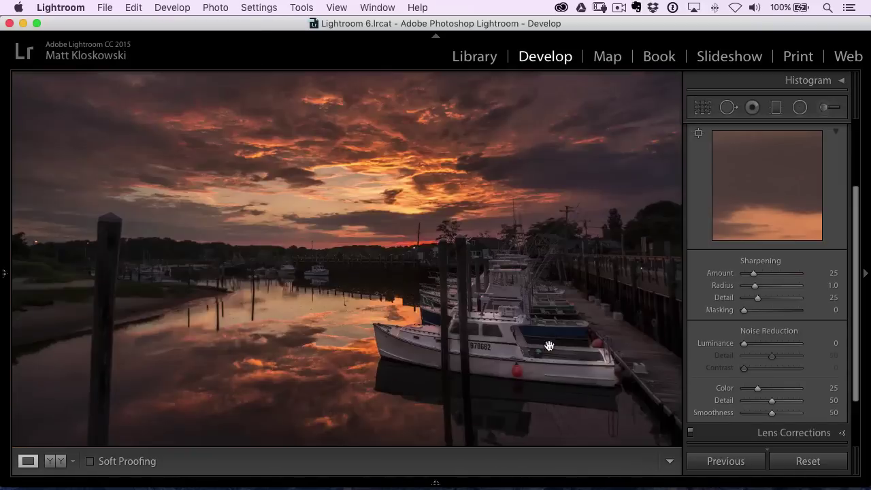
pyautogui.click(544, 348)
pyautogui.click(530, 354)
pyautogui.click(573, 378)
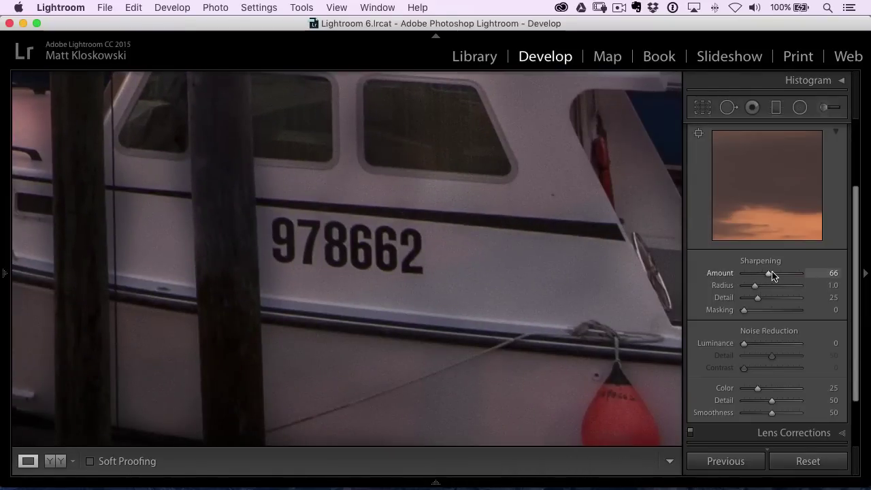
# - Set Sharpening Amount 72, Radius 1.3 and Detail 36, then return to the whole-photo view
pyautogui.moveTo(772, 274); pyautogui.dragTo(773, 275)
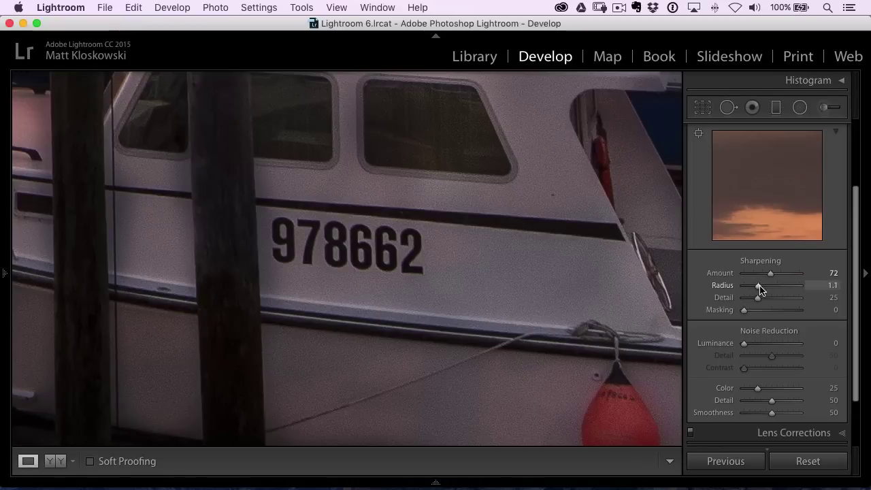
pyautogui.moveTo(760, 289); pyautogui.dragTo(761, 288)
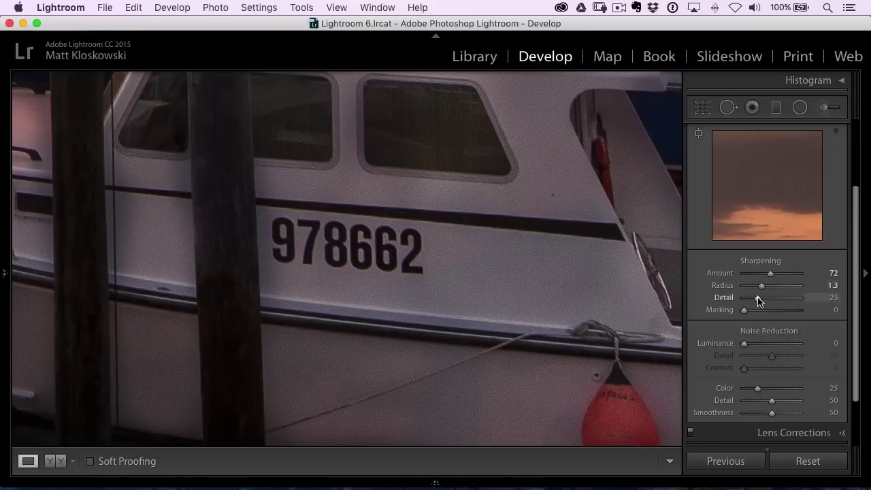
pyautogui.moveTo(458, 284); pyautogui.dragTo(241, 232)
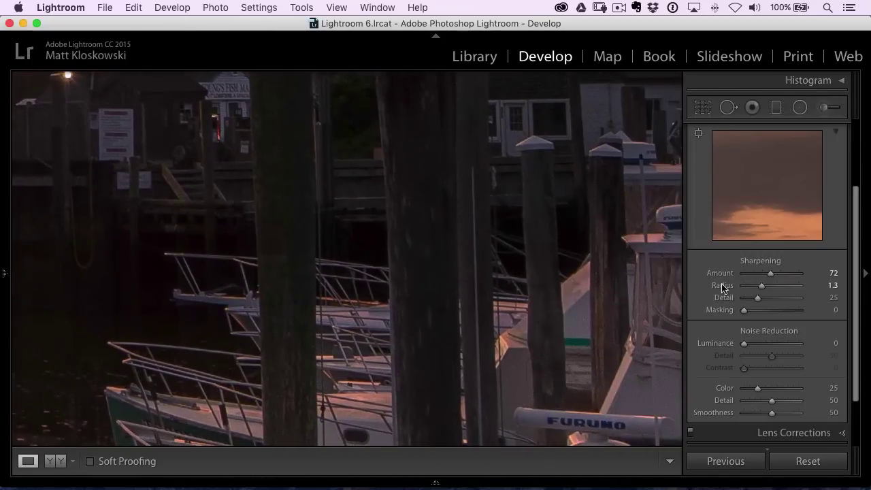
pyautogui.moveTo(762, 301); pyautogui.dragTo(768, 301)
pyautogui.moveTo(520, 369); pyautogui.dragTo(439, 311)
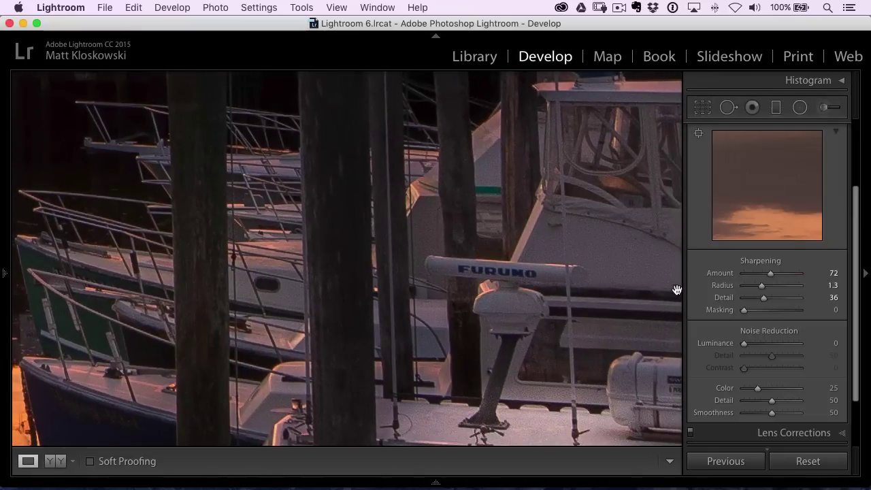
pyautogui.click(485, 297)
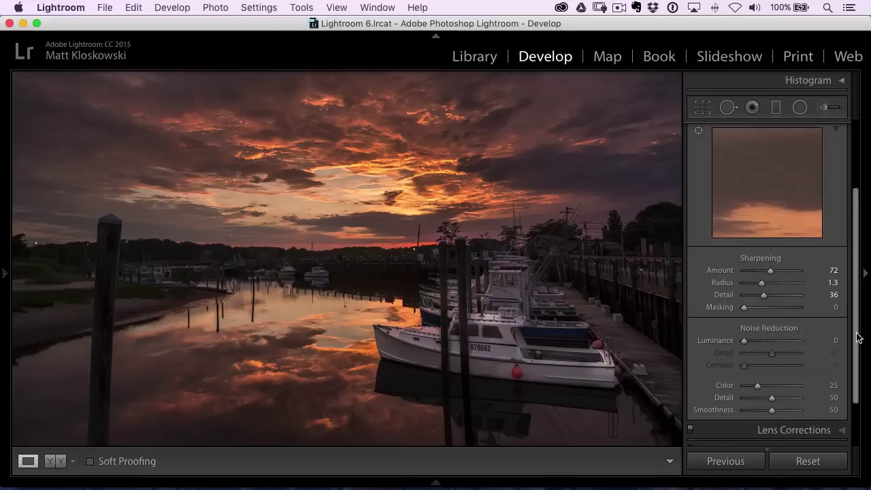
# - Turn on Remove Chromatic Aberration and the Nikon lens profile, comparing the wooden post's edges zoomed in
pyautogui.scroll(-3, 843, 340)
pyautogui.click(825, 365)
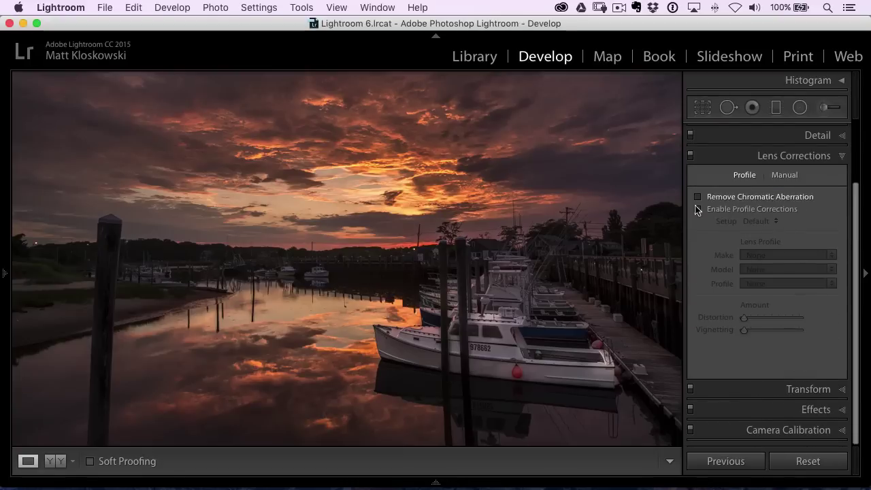
pyautogui.moveTo(112, 230); pyautogui.dragTo(386, 225)
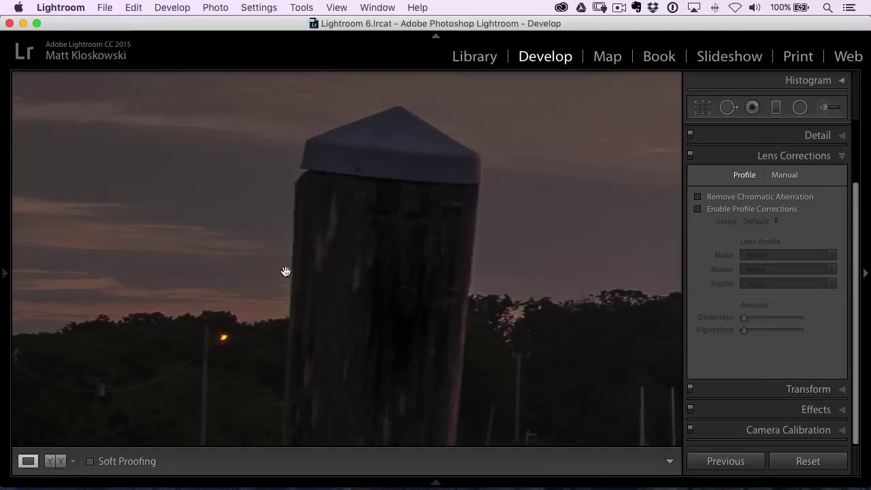
pyautogui.click(698, 198)
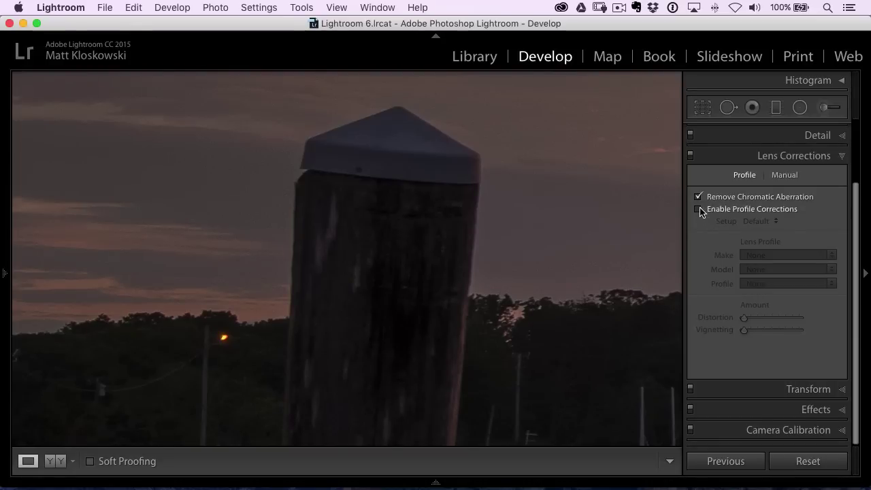
pyautogui.click(698, 198)
pyautogui.click(698, 199)
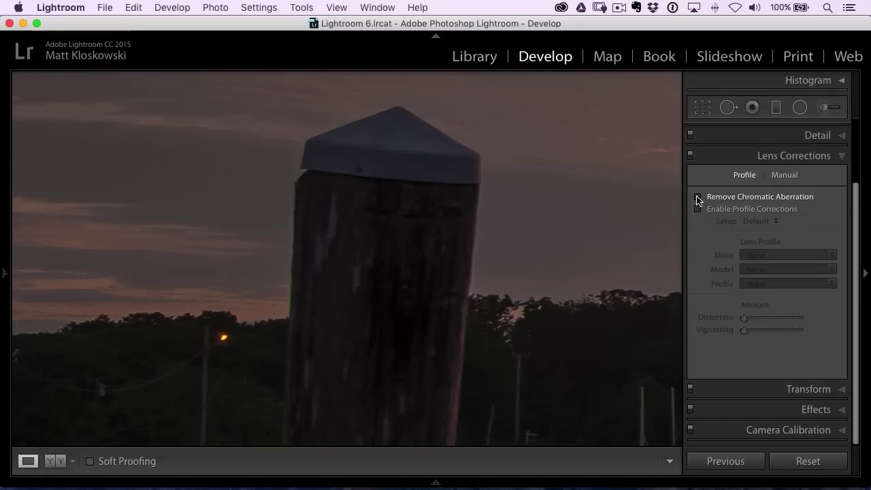
pyautogui.press('Right')
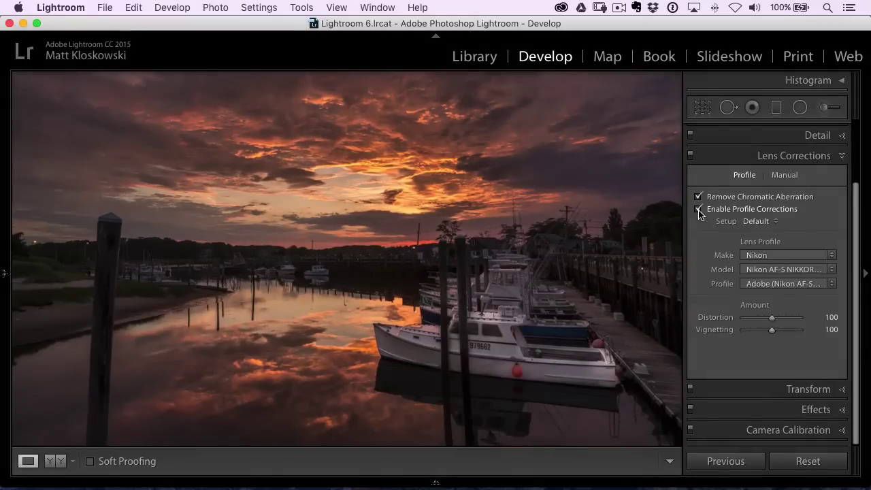
pyautogui.press('Right')
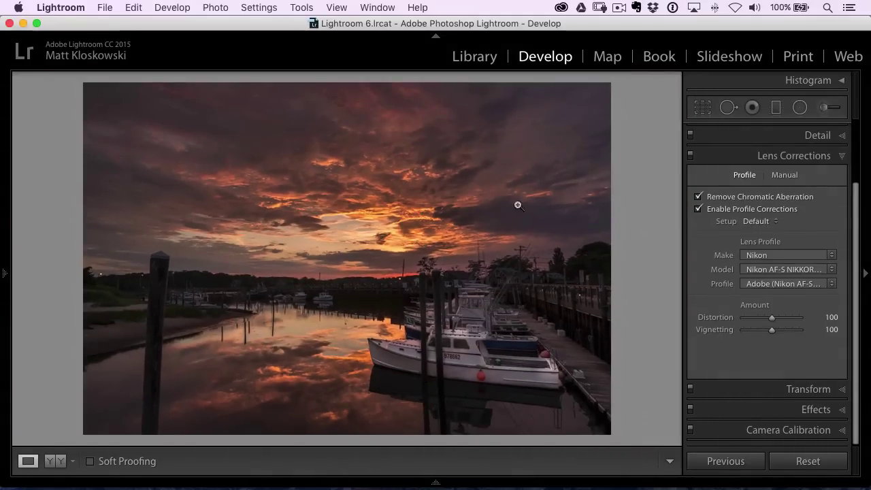
# - Apply a post-crop vignette of Amount -19, Midpoint 14, Feather 100, then check the wires zoomed in
pyautogui.click(811, 411)
pyautogui.moveTo(772, 274); pyautogui.dragTo(766, 275)
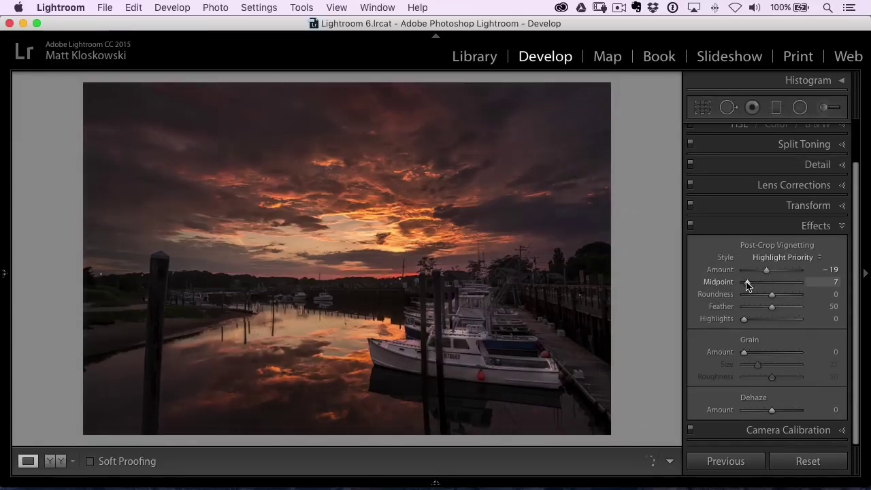
pyautogui.moveTo(748, 286); pyautogui.dragTo(798, 308)
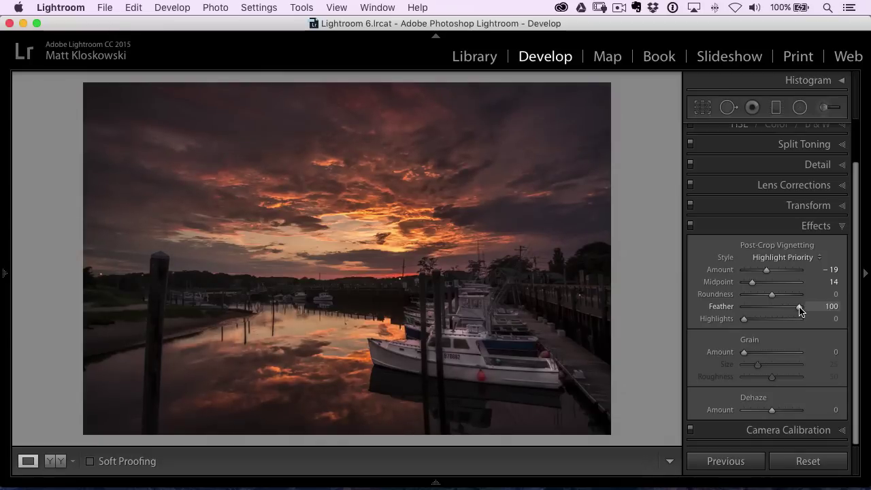
pyautogui.click(404, 273)
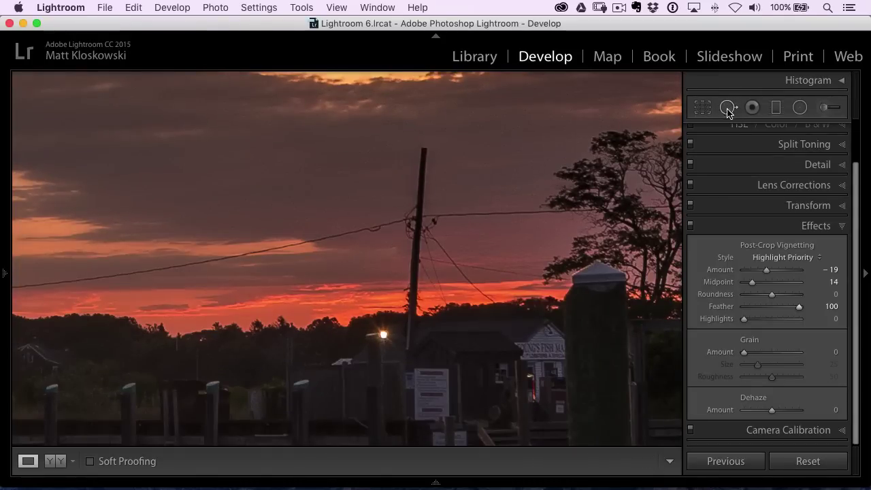
pyautogui.click(326, 246)
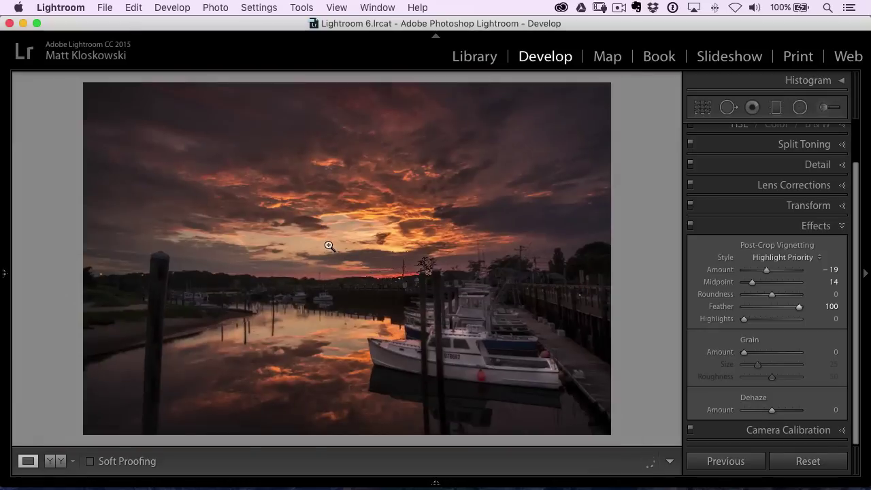
# - Send MJK_3326.NEF from Lightroom to Photoshop for editing
pyautogui.click(216, 9)
pyautogui.moveTo(224, 79)
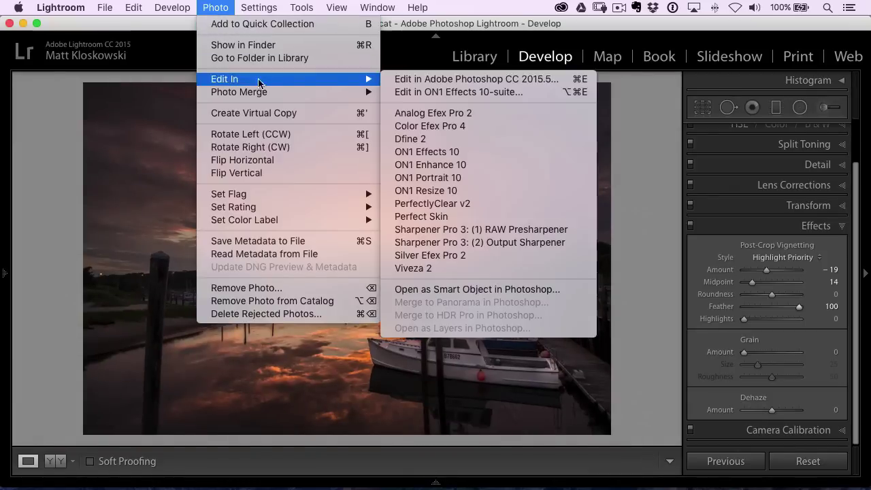
pyautogui.click(450, 79)
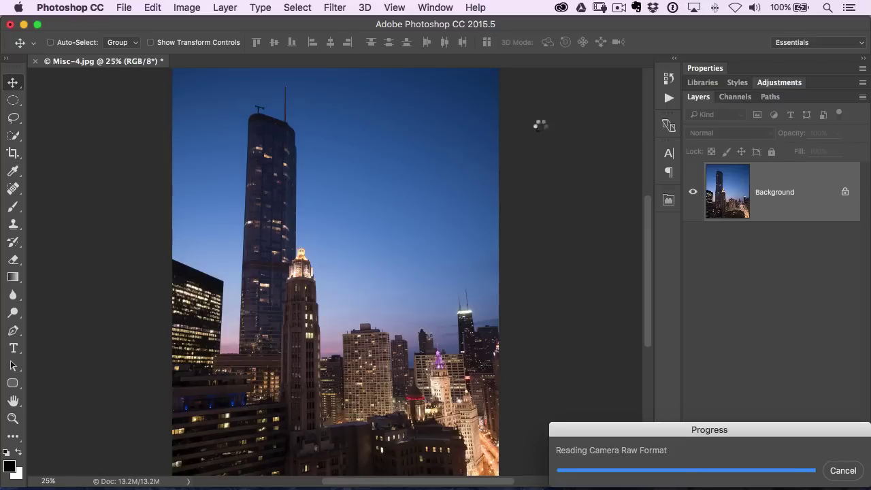
# - Zoom in to 100% on the telephone pole and wire above the pier
pyautogui.press('super+equal')
pyautogui.press('super+equal')
pyautogui.press('super+equal')
pyautogui.press('super+equal')
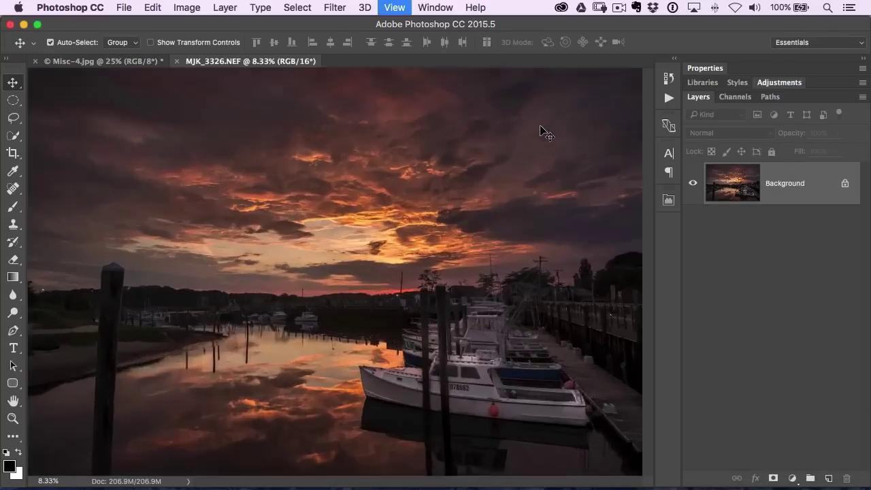
pyautogui.scroll(-5, 305, 320)
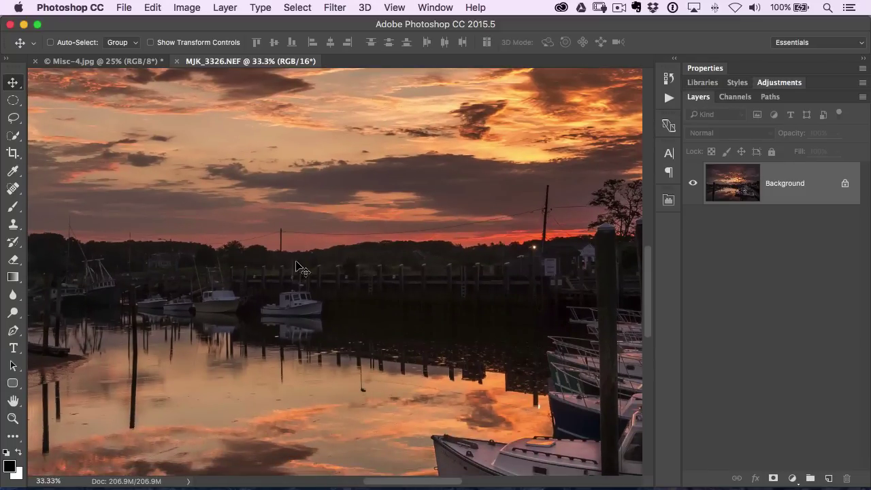
pyautogui.press('super+equal')
pyautogui.press('super+equal')
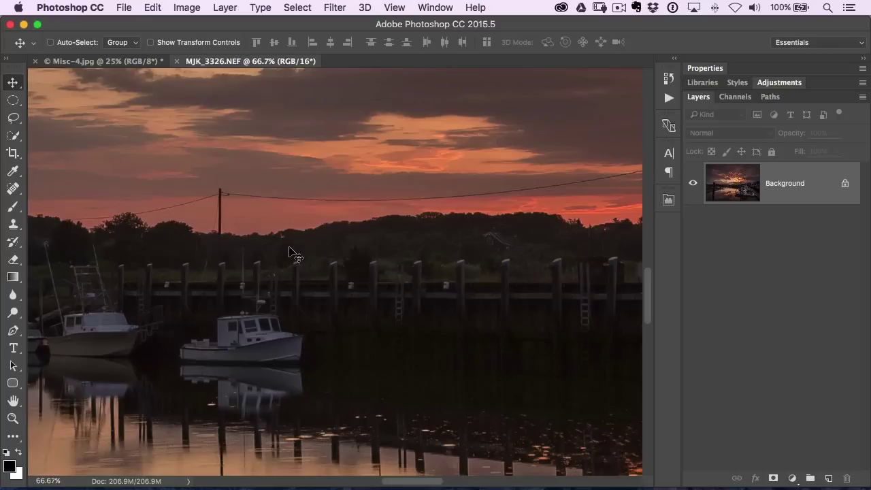
pyautogui.press('super+equal')
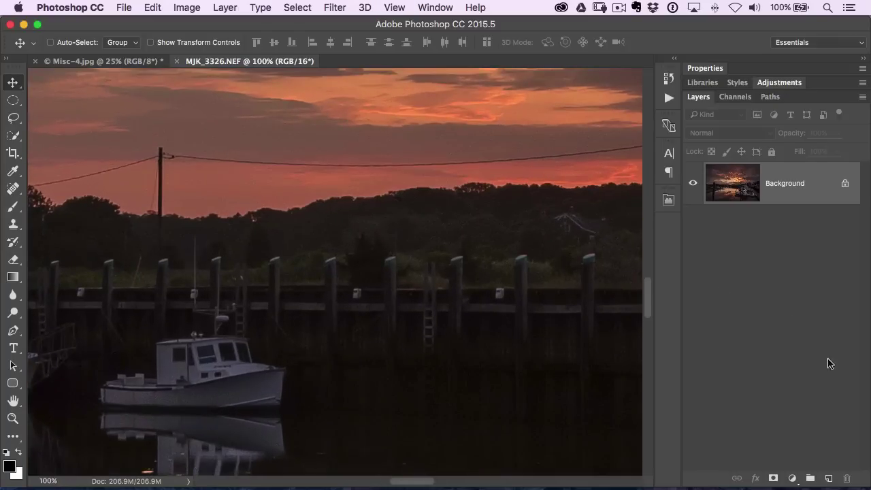
# - Add a new empty layer and select the Spot Healing Brush at size 20
pyautogui.click(829, 480)
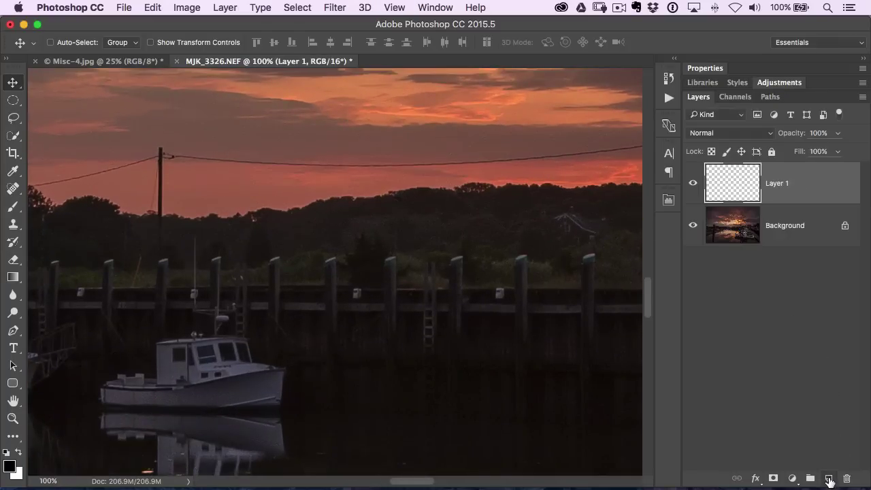
pyautogui.press('j')
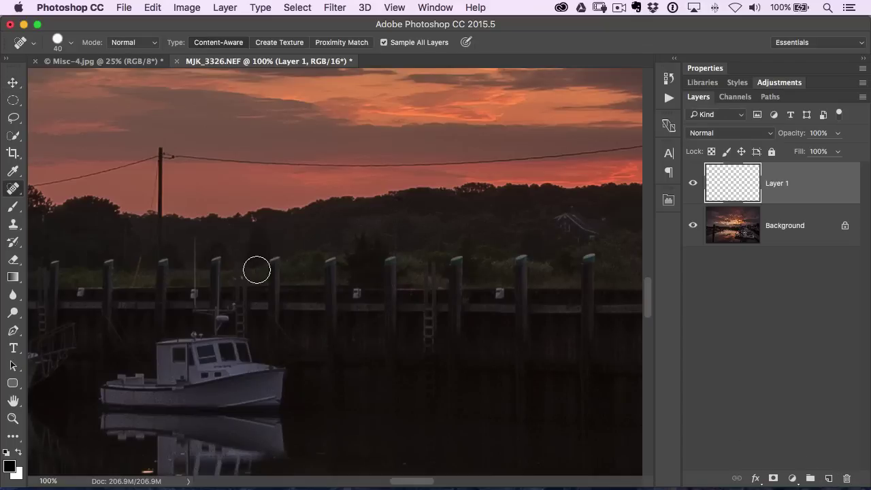
pyautogui.click(14, 188)
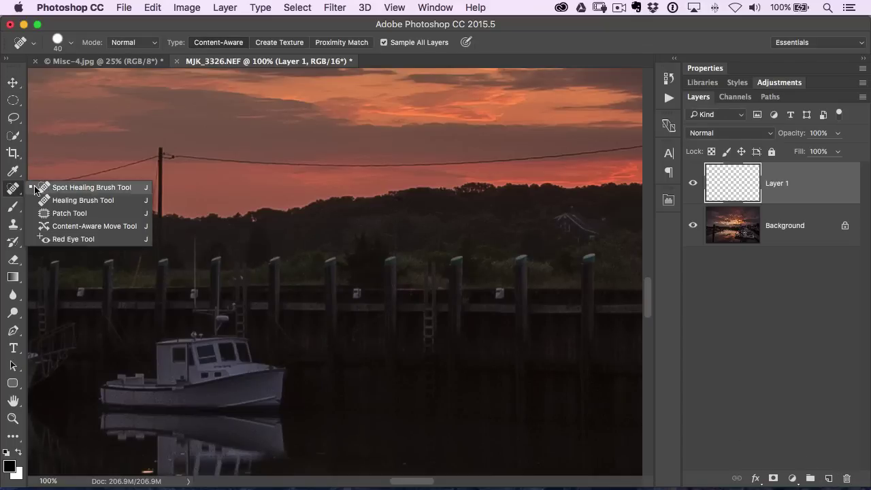
pyautogui.click(64, 189)
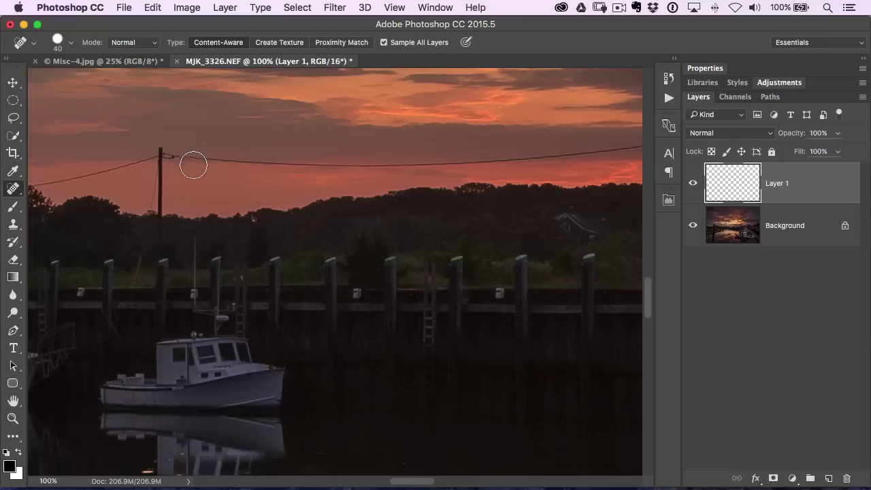
pyautogui.press('[')
pyautogui.press('[')
# - Heal away the first pole and the wire running left and across the sky
pyautogui.moveTo(162, 156)
pyautogui.mouseDown()
pyautogui.moveTo(274, 163)
pyautogui.moveTo(236, 161)
pyautogui.moveTo(601, 153)
pyautogui.moveTo(449, 165)
pyautogui.mouseUp()
pyautogui.moveTo(171, 155)
pyautogui.mouseDown()
pyautogui.moveTo(160, 191)
pyautogui.moveTo(160, 164)
pyautogui.moveTo(161, 221)
pyautogui.mouseUp()
pyautogui.moveTo(165, 150); pyautogui.dragTo(29, 190)
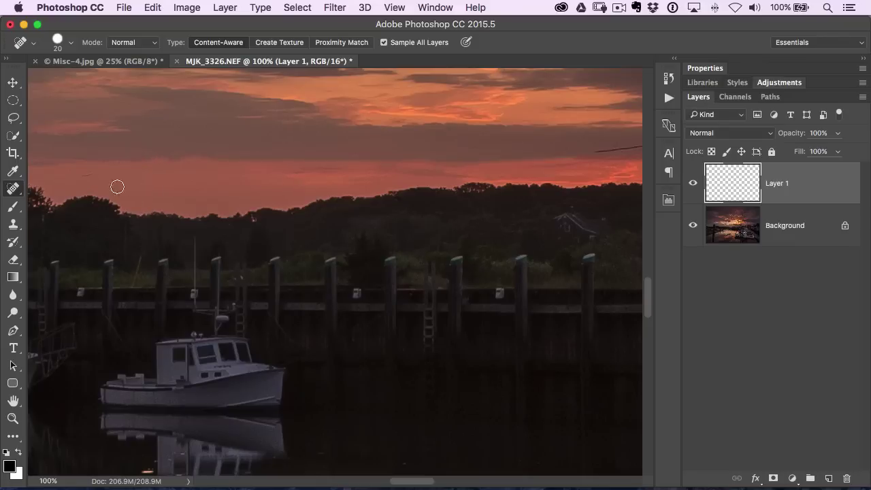
pyautogui.moveTo(77, 175); pyautogui.dragTo(141, 164)
pyautogui.moveTo(431, 164); pyautogui.dragTo(116, 200)
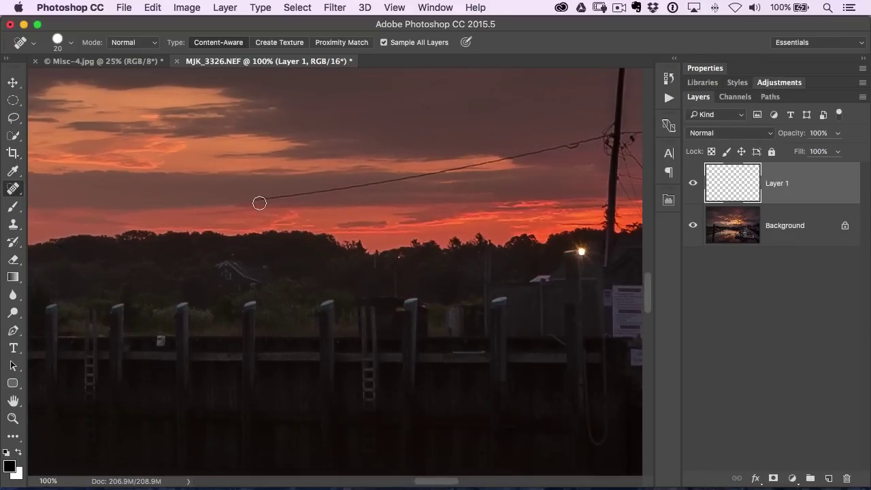
pyautogui.moveTo(251, 201)
pyautogui.mouseDown()
pyautogui.moveTo(611, 130)
pyautogui.moveTo(355, 203)
pyautogui.moveTo(306, 207)
pyautogui.mouseUp()
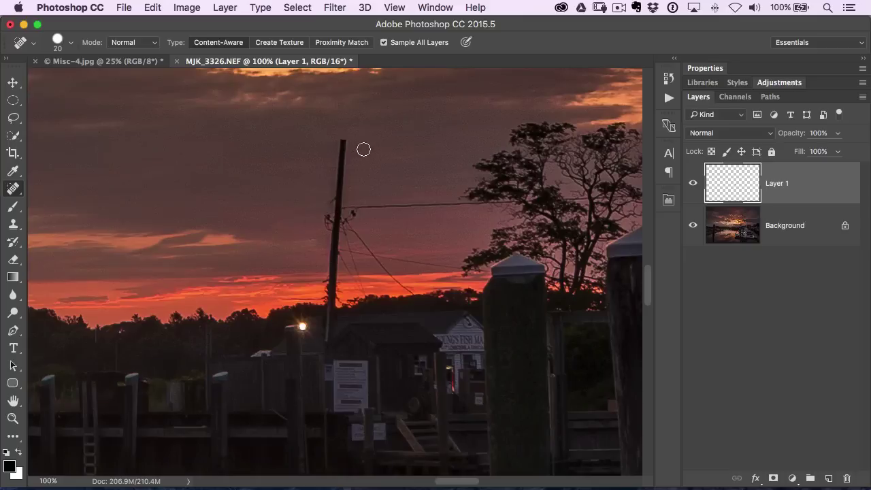
# - Remove the second pole's top and crossbar, nearby wire, and the power line by the tree
pyautogui.moveTo(342, 136); pyautogui.dragTo(339, 199)
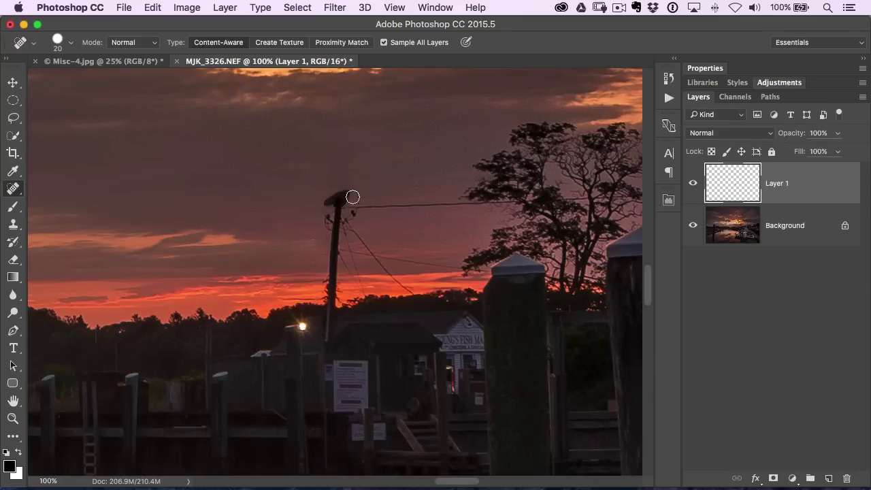
pyautogui.moveTo(353, 144)
pyautogui.mouseDown()
pyautogui.moveTo(344, 169)
pyautogui.moveTo(362, 198)
pyautogui.moveTo(336, 156)
pyautogui.moveTo(333, 188)
pyautogui.moveTo(388, 200)
pyautogui.moveTo(344, 212)
pyautogui.moveTo(340, 194)
pyautogui.moveTo(337, 203)
pyautogui.moveTo(369, 209)
pyautogui.moveTo(337, 209)
pyautogui.moveTo(480, 201)
pyautogui.mouseUp()
pyautogui.moveTo(353, 206)
pyautogui.mouseDown()
pyautogui.moveTo(327, 219)
pyautogui.moveTo(351, 217)
pyautogui.moveTo(354, 225)
pyautogui.moveTo(335, 216)
pyautogui.moveTo(332, 251)
pyautogui.moveTo(348, 234)
pyautogui.moveTo(393, 253)
pyautogui.mouseUp()
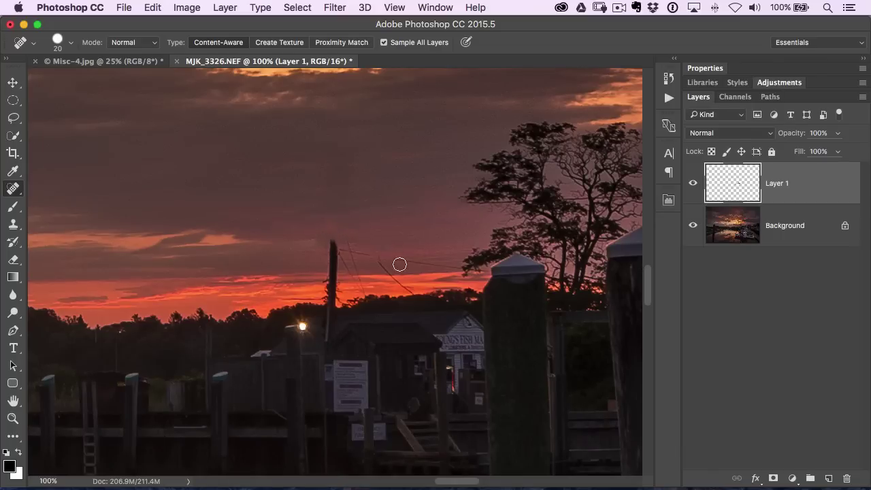
pyautogui.moveTo(338, 245); pyautogui.dragTo(428, 255)
pyautogui.moveTo(362, 236); pyautogui.dragTo(411, 292)
pyautogui.moveTo(342, 235)
pyautogui.mouseDown()
pyautogui.moveTo(376, 302)
pyautogui.moveTo(332, 294)
pyautogui.moveTo(340, 259)
pyautogui.moveTo(340, 306)
pyautogui.moveTo(350, 274)
pyautogui.mouseUp()
pyautogui.moveTo(338, 245); pyautogui.dragTo(338, 260)
pyautogui.moveTo(470, 240); pyautogui.dragTo(282, 252)
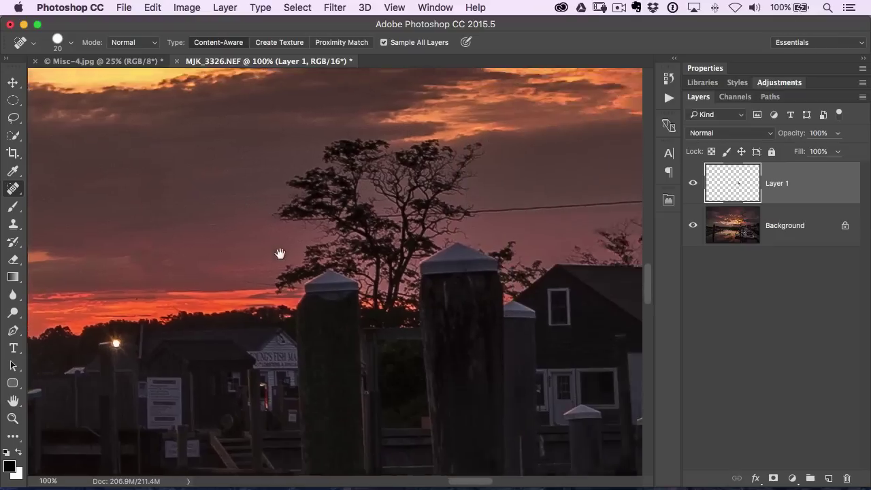
pyautogui.moveTo(324, 219); pyautogui.dragTo(525, 211)
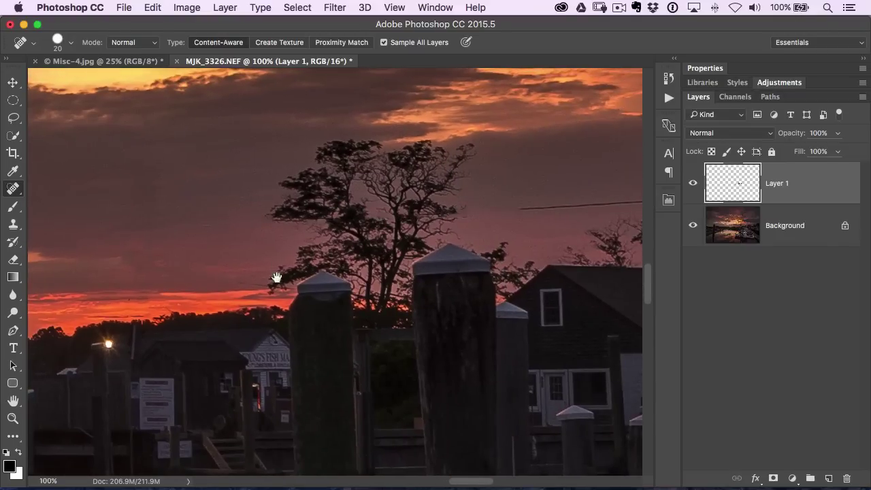
pyautogui.moveTo(276, 276); pyautogui.dragTo(421, 108)
# - Zoom out, enlarge the healing brush to 40, and heal a pole reflection and specks in the water
pyautogui.press('super+minus')
pyautogui.press('super+minus')
pyautogui.press('super+minus')
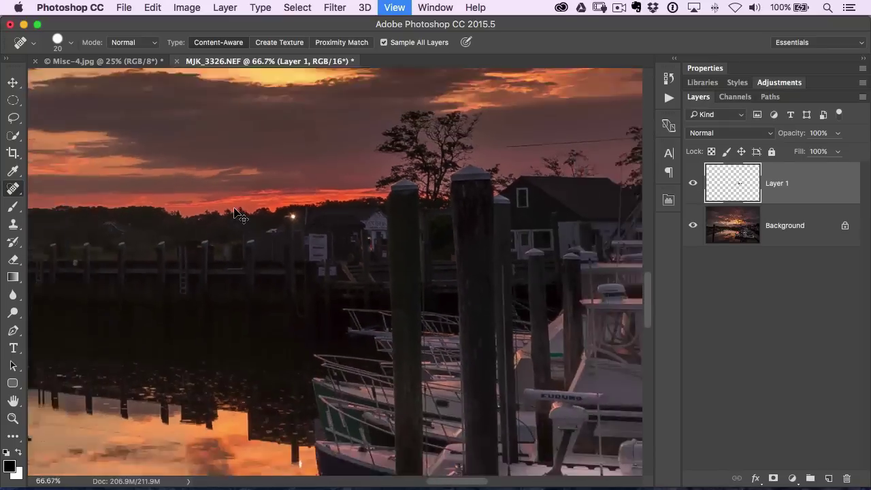
pyautogui.moveTo(224, 327); pyautogui.dragTo(425, 254)
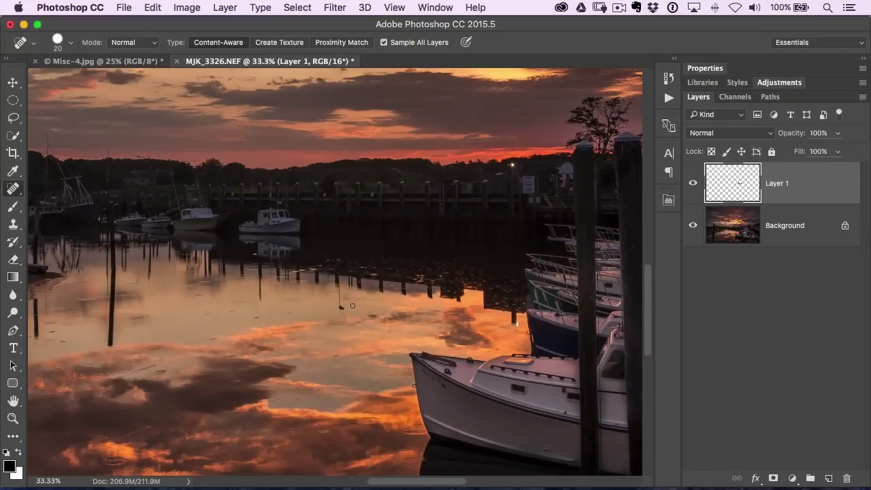
pyautogui.press(']')
pyautogui.moveTo(340, 306); pyautogui.dragTo(340, 291)
pyautogui.moveTo(289, 314); pyautogui.dragTo(286, 321)
pyautogui.click(253, 319)
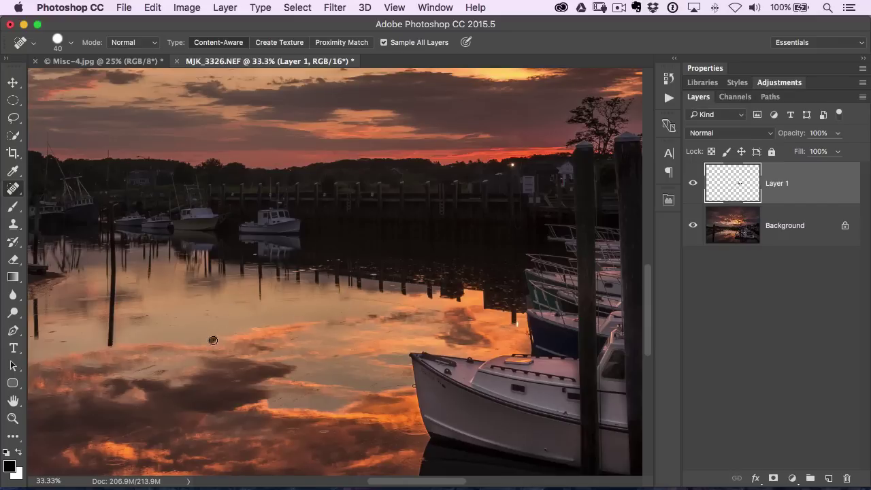
pyautogui.moveTo(149, 366); pyautogui.dragTo(126, 377)
pyautogui.click(330, 360)
pyautogui.click(293, 341)
# - Heal more dark specks and the pole reflections at the far left of the water
pyautogui.moveTo(207, 343); pyautogui.dragTo(316, 235)
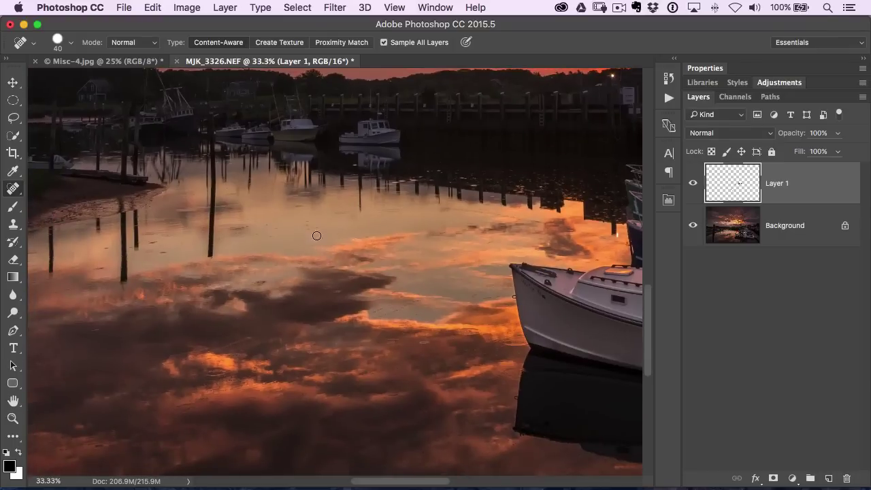
pyautogui.click(307, 221)
pyautogui.click(265, 225)
pyautogui.click(256, 236)
pyautogui.click(318, 229)
pyautogui.click(164, 251)
pyautogui.moveTo(99, 214); pyautogui.dragTo(98, 241)
pyautogui.moveTo(49, 220); pyautogui.dragTo(49, 279)
# - Zoom out and centre the whole photo in view
pyautogui.hscroll(-5, 234, 279)
pyautogui.scroll(-2, 234, 279)
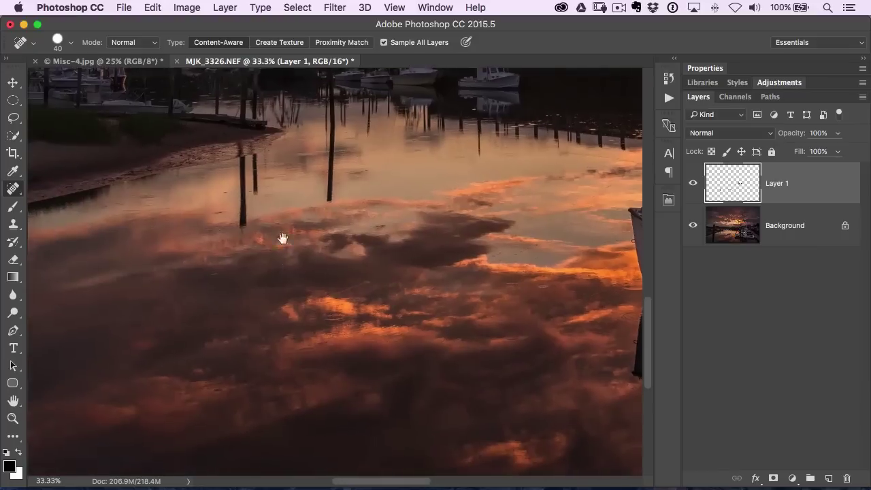
pyautogui.press('super+minus')
pyautogui.press('super+minus')
pyautogui.press('super+minus')
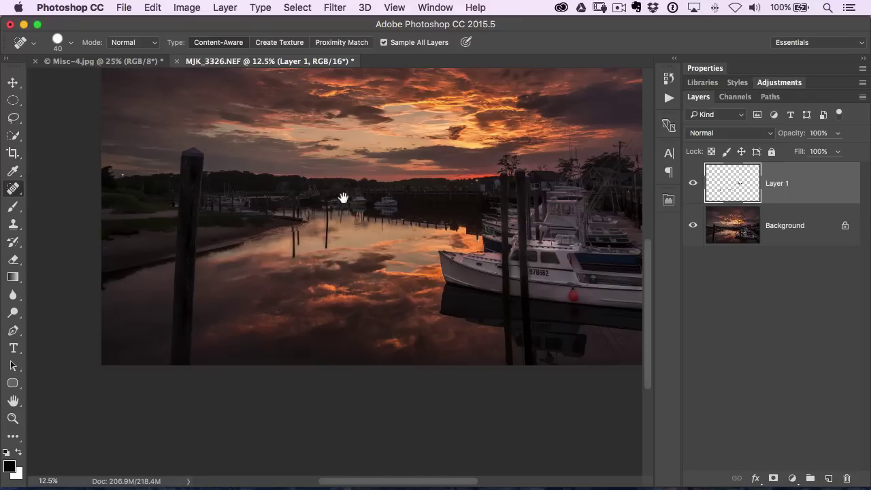
pyautogui.moveTo(343, 197); pyautogui.dragTo(277, 305)
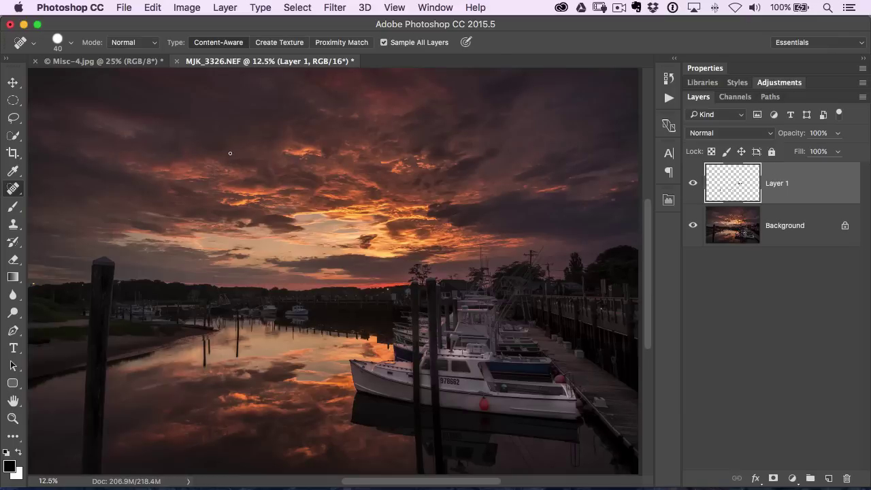
# - Save the retouched photo in Photoshop and return to Lightroom
pyautogui.click(125, 8)
pyautogui.click(137, 134)
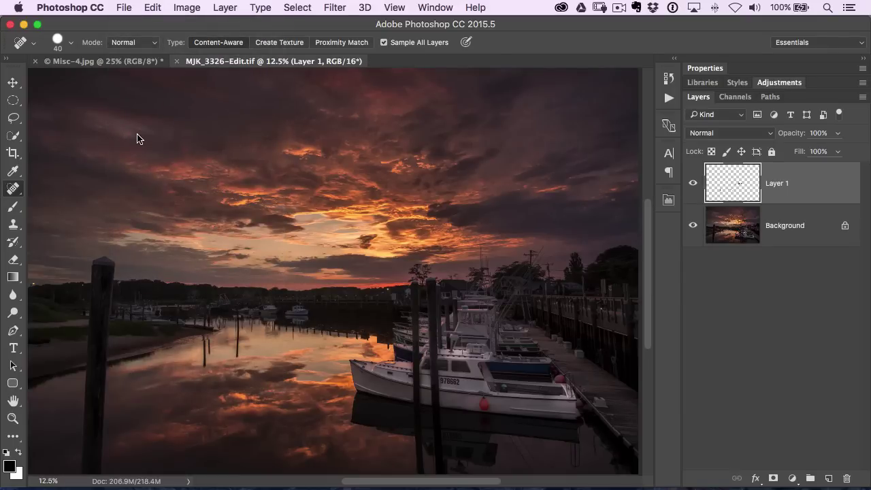
pyautogui.press('super+Tab')
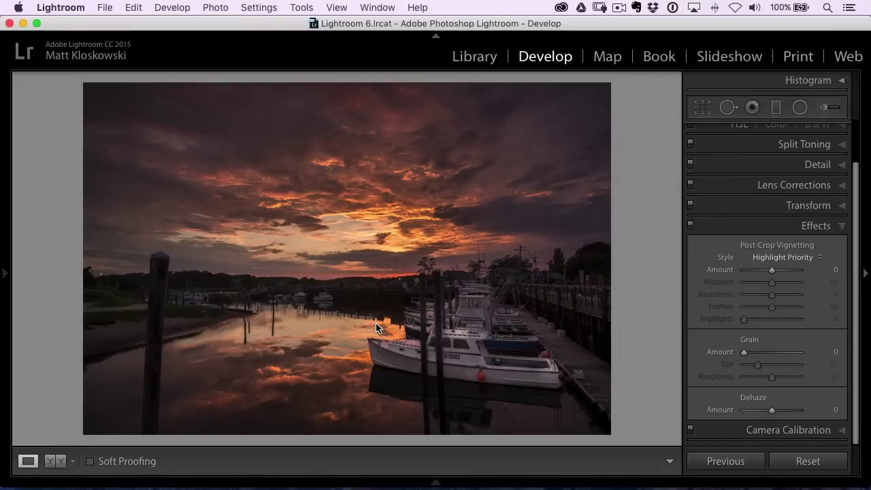
# - In the Basic panel, raise Exposure to +0.70 and Whites to +11
pyautogui.scroll(3, 847, 150)
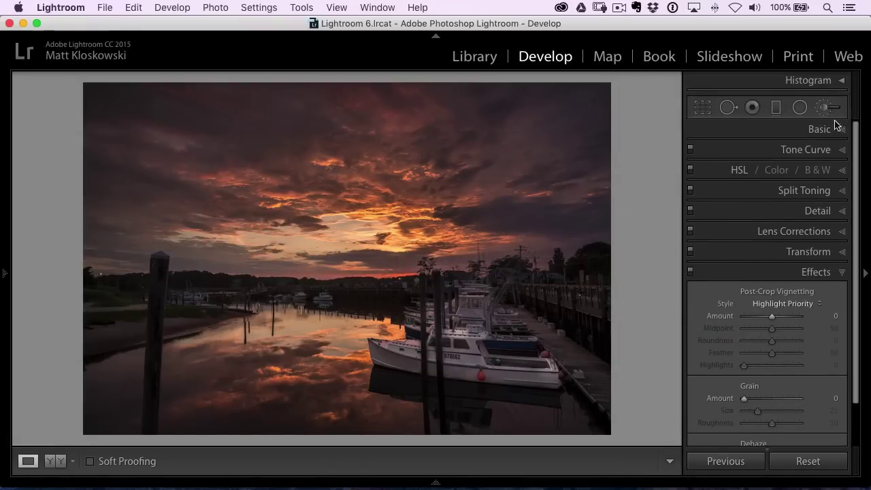
pyautogui.click(830, 129)
pyautogui.moveTo(771, 237); pyautogui.dragTo(776, 240)
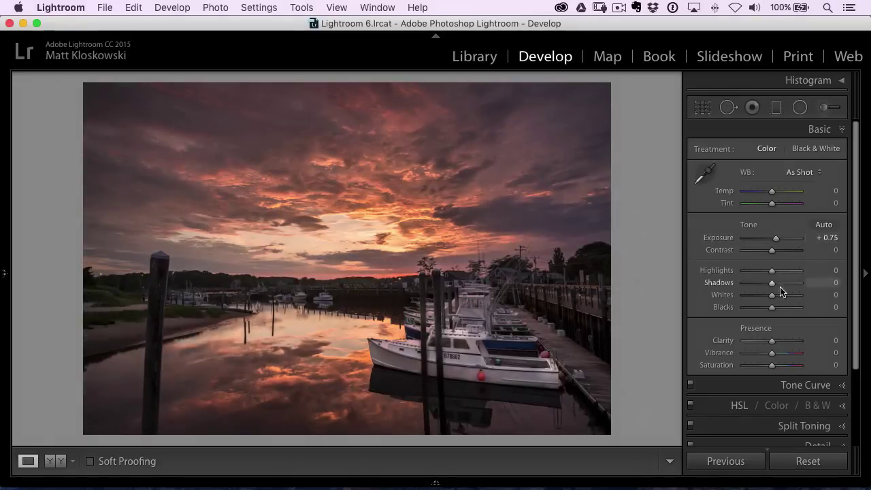
pyautogui.moveTo(773, 299); pyautogui.dragTo(774, 294)
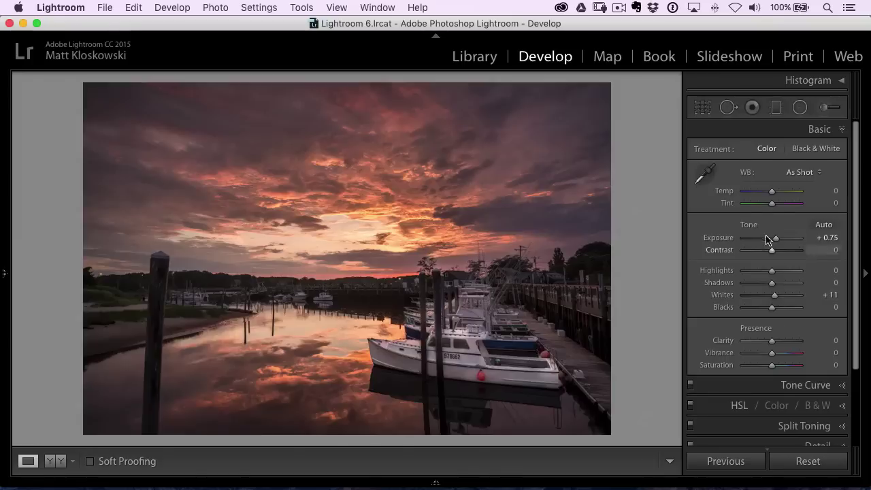
pyautogui.moveTo(775, 238); pyautogui.dragTo(771, 240)
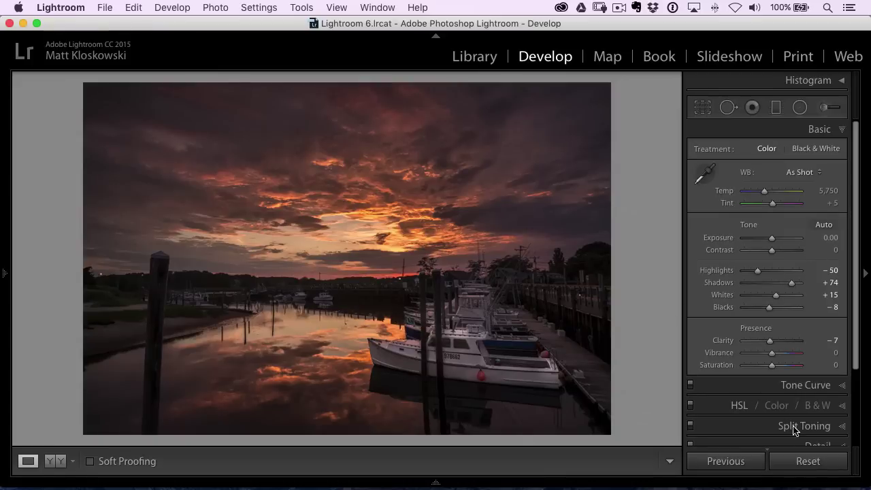
# - Reset the Basic panel's tone and presence sliders to 0, keeping Temp 5,750 and Tint +5
pyautogui.click(801, 463)
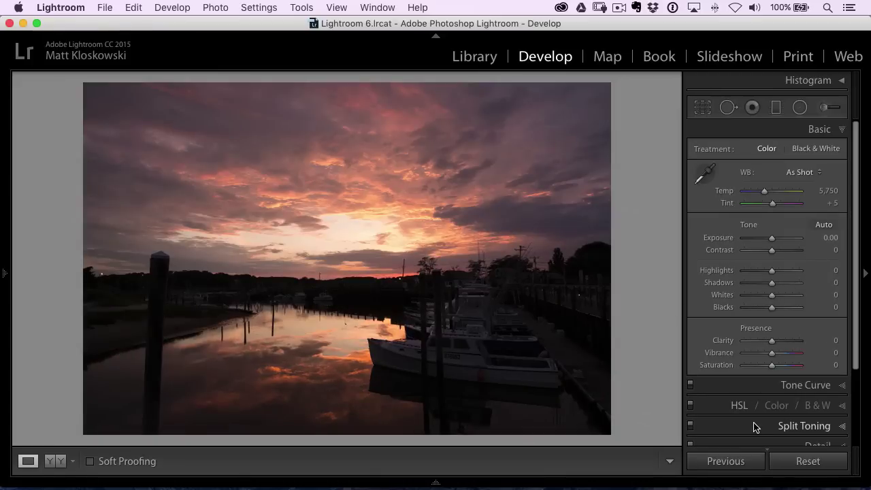